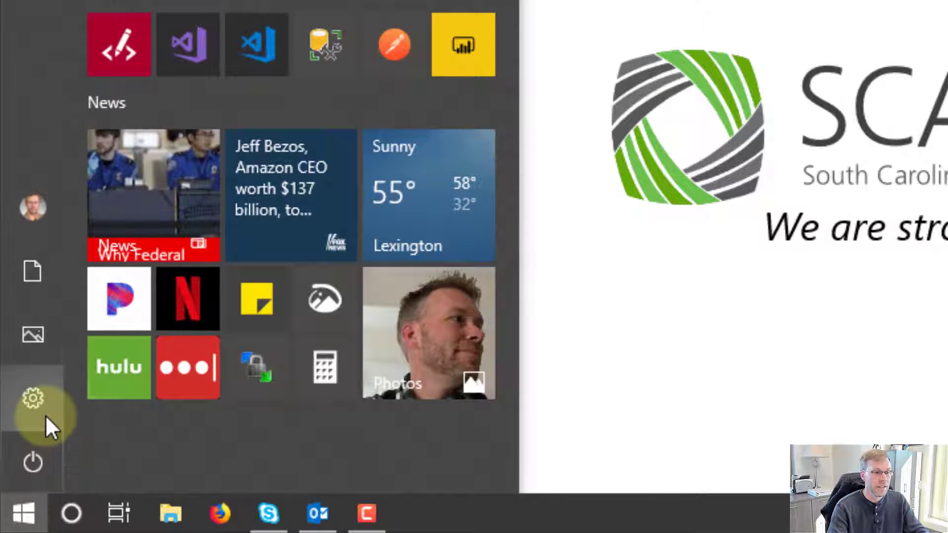
- Find the Notifications & actions page in Windows Settings by searching for "Noti" and open it
{"action": "left_click", "coordinate": [31, 409]}
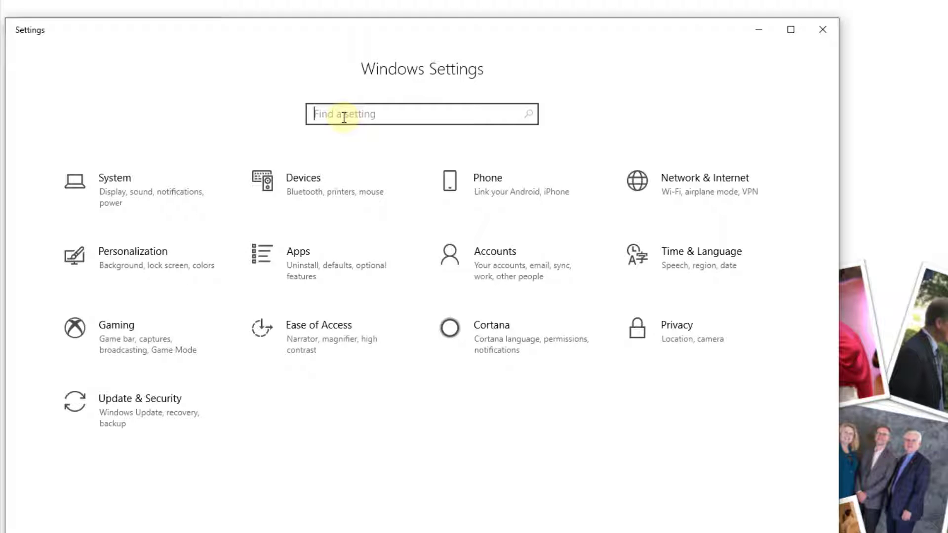
{"action": "type", "text": "Noti"}
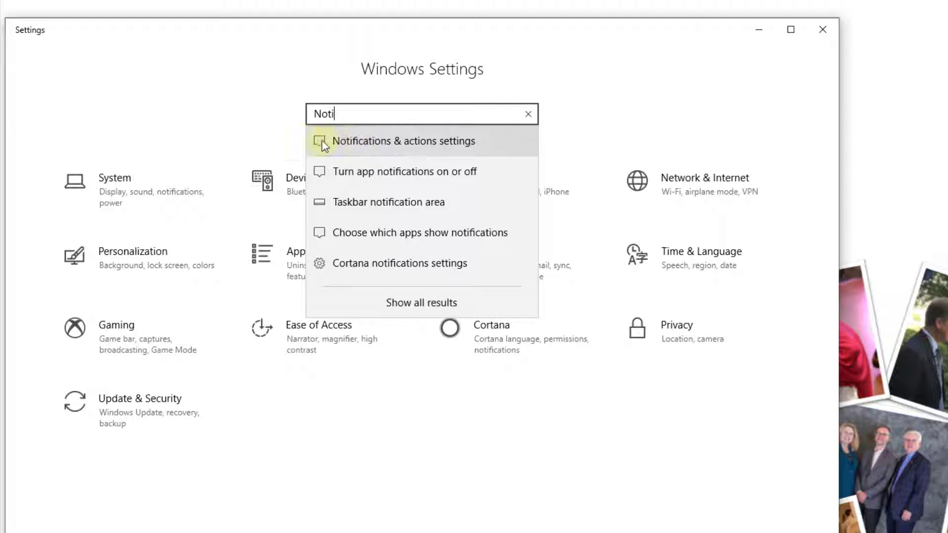
{"action": "left_click", "coordinate": [391, 141]}
{"action": "scroll", "coordinate": [519, 450], "scroll_direction": "down", "scroll_amount": 10}
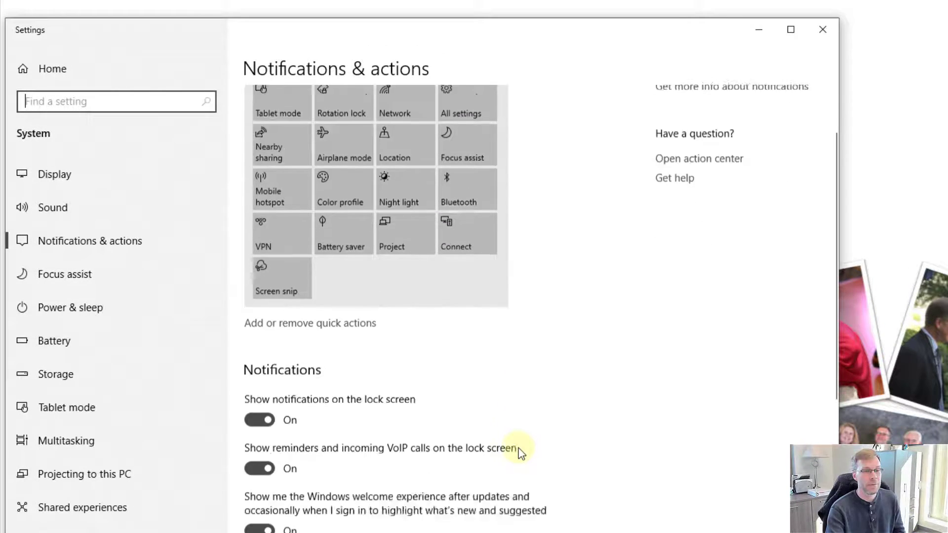
{"action": "scroll", "coordinate": [521, 456], "scroll_direction": "up", "scroll_amount": 10}
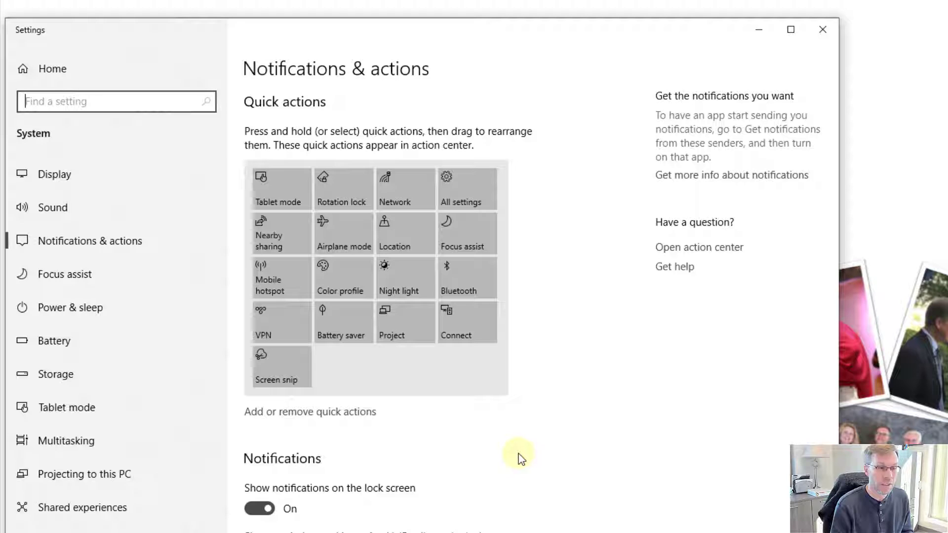
- Turn off lock screen notifications, lock screen reminders and VoIP calls, the Windows welcome experience, and tips, tricks and suggestions
{"action": "scroll", "coordinate": [521, 458], "scroll_direction": "down", "scroll_amount": 4}
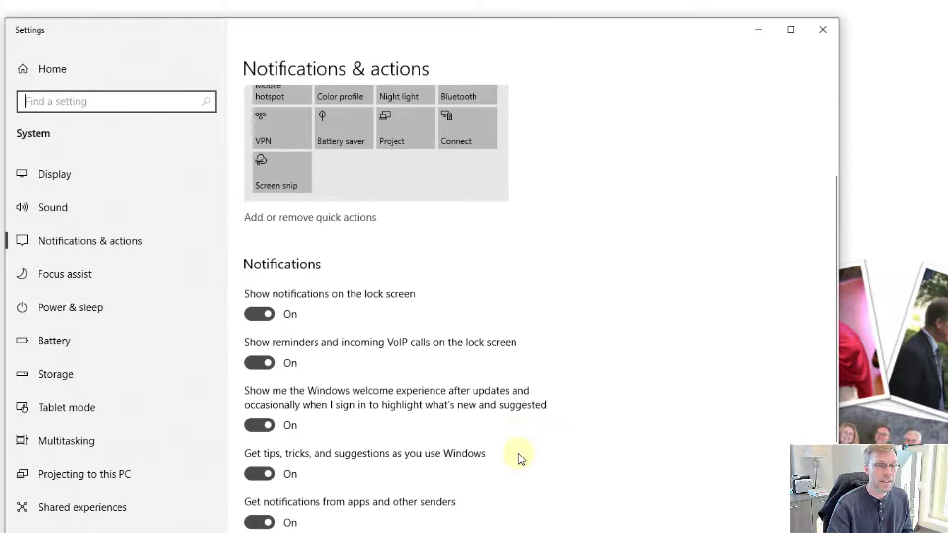
{"action": "left_click", "coordinate": [258, 314]}
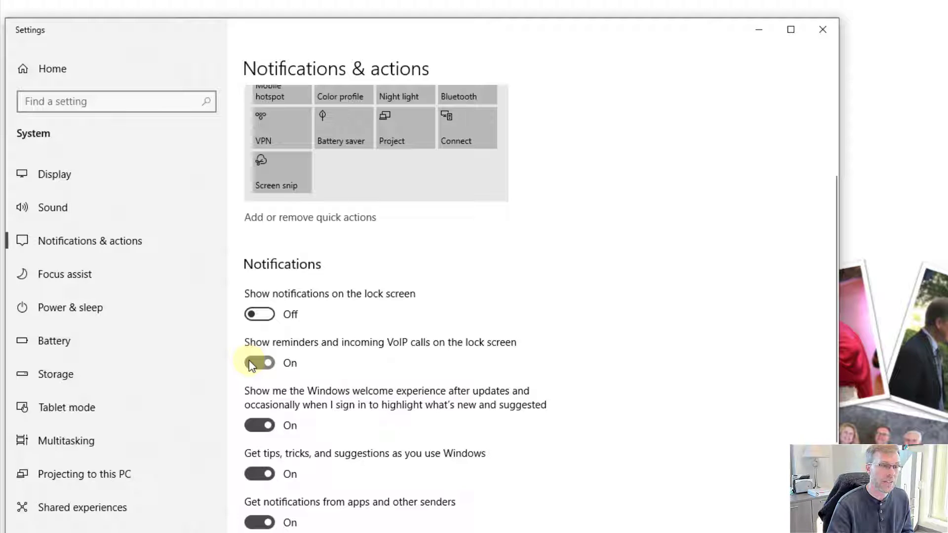
{"action": "left_click", "coordinate": [250, 363]}
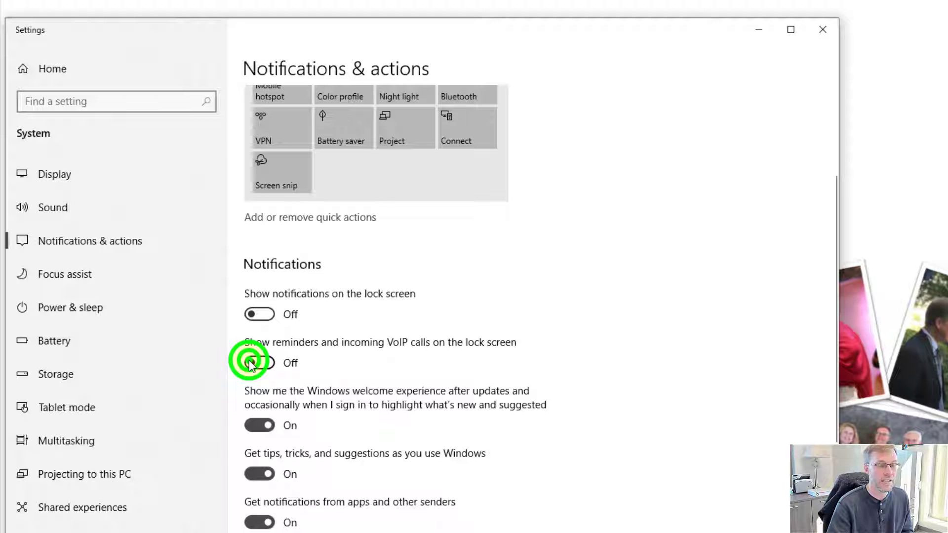
{"action": "left_click", "coordinate": [253, 424]}
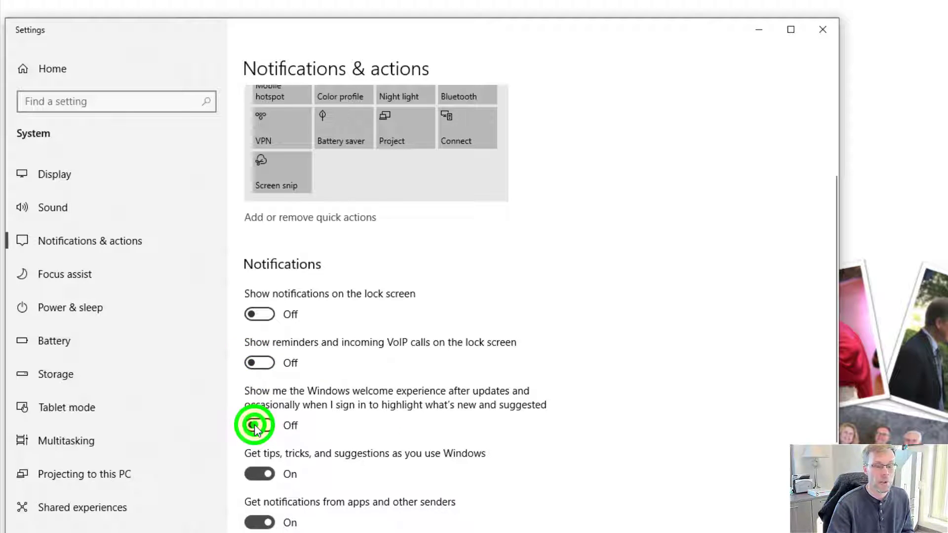
{"action": "left_click", "coordinate": [254, 469]}
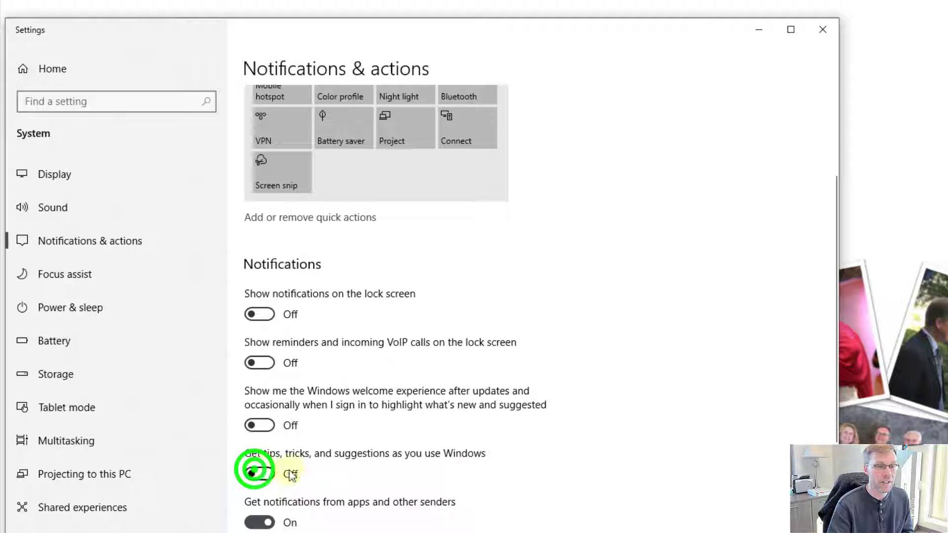
- Turn off notifications from the Automatic file downloads, AutoPlay, Bluetooth and Display Settings senders
{"action": "scroll", "coordinate": [254, 462], "scroll_direction": "down", "scroll_amount": 2}
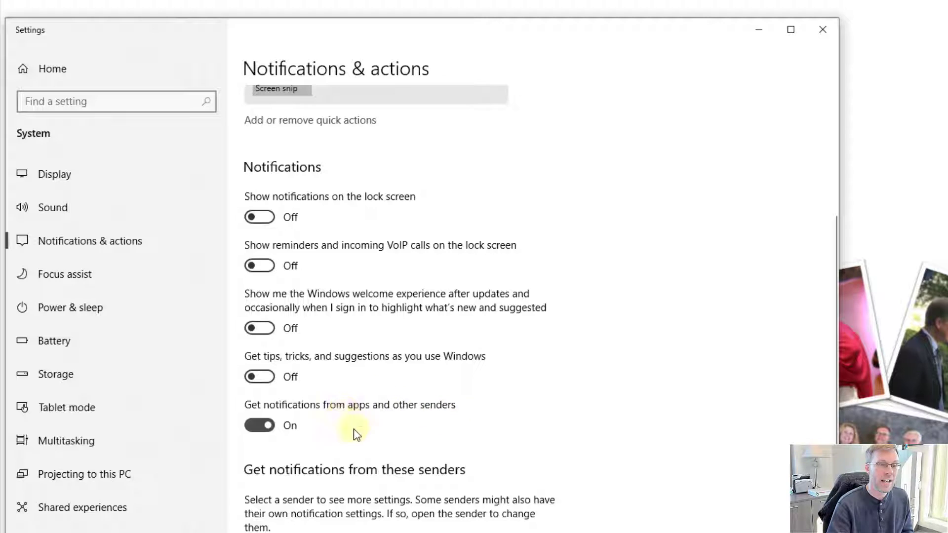
{"action": "scroll", "coordinate": [365, 409], "scroll_direction": "down", "scroll_amount": 6}
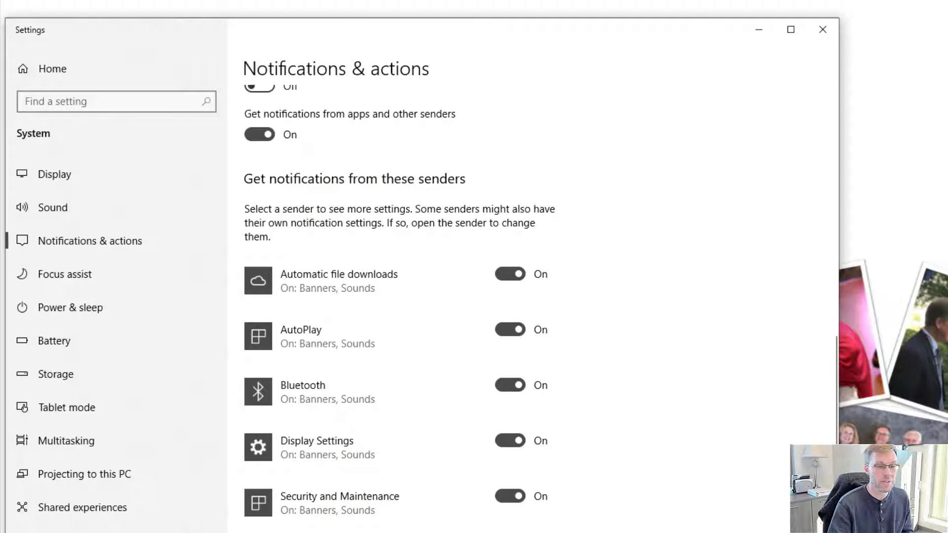
{"action": "scroll", "coordinate": [475, 216], "scroll_direction": "down", "scroll_amount": 3}
{"action": "scroll", "coordinate": [475, 216], "scroll_direction": "up", "scroll_amount": 2}
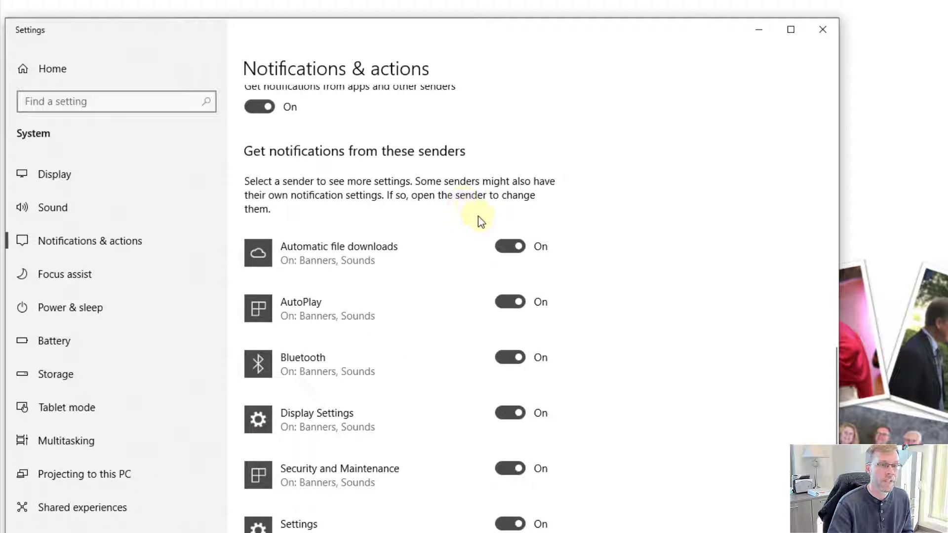
{"action": "left_click", "coordinate": [506, 246]}
{"action": "left_click", "coordinate": [503, 304]}
{"action": "left_click", "coordinate": [498, 358]}
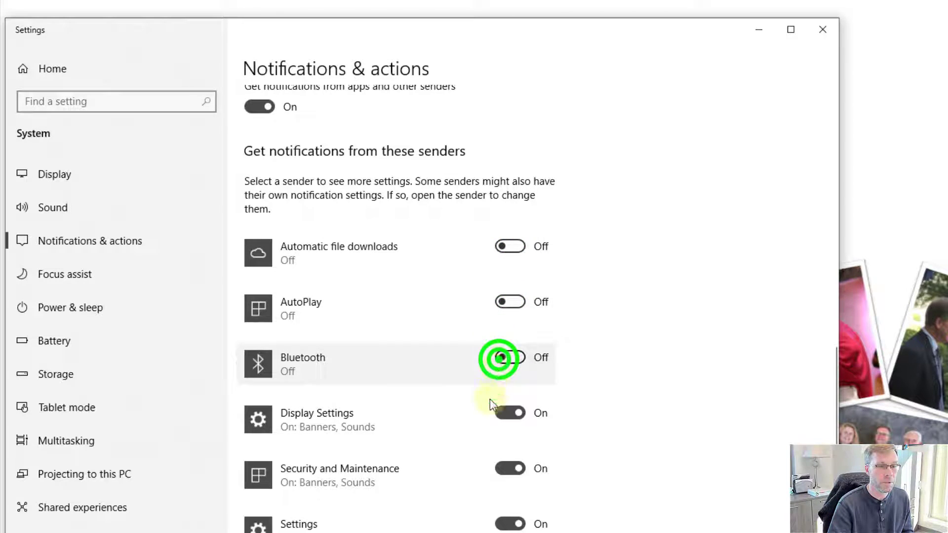
{"action": "left_click", "coordinate": [503, 412]}
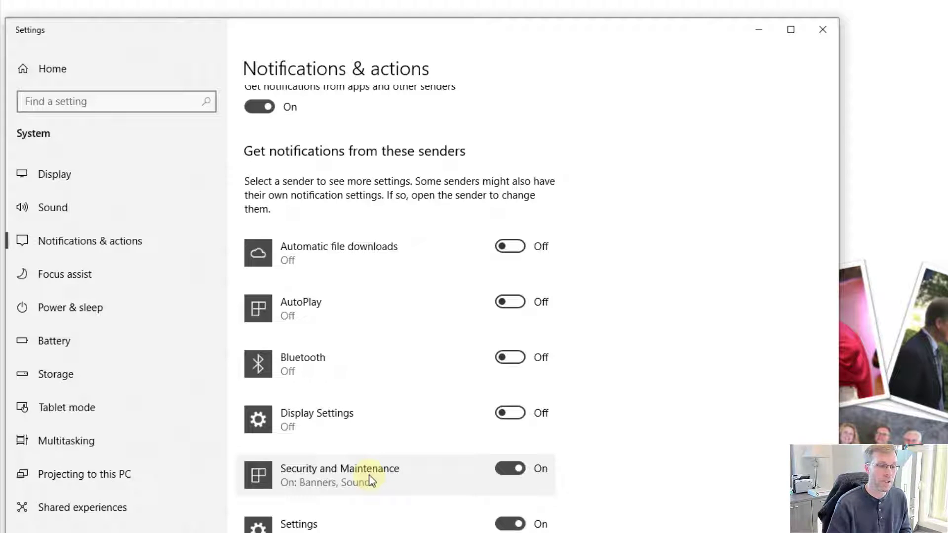
- Turn off notifications from Settings, Skype for Business and the sender listed directly below it, leaving Security and Maintenance on
{"action": "scroll", "coordinate": [395, 494], "scroll_direction": "up", "scroll_amount": 3}
{"action": "scroll", "coordinate": [424, 515], "scroll_direction": "down", "scroll_amount": 5}
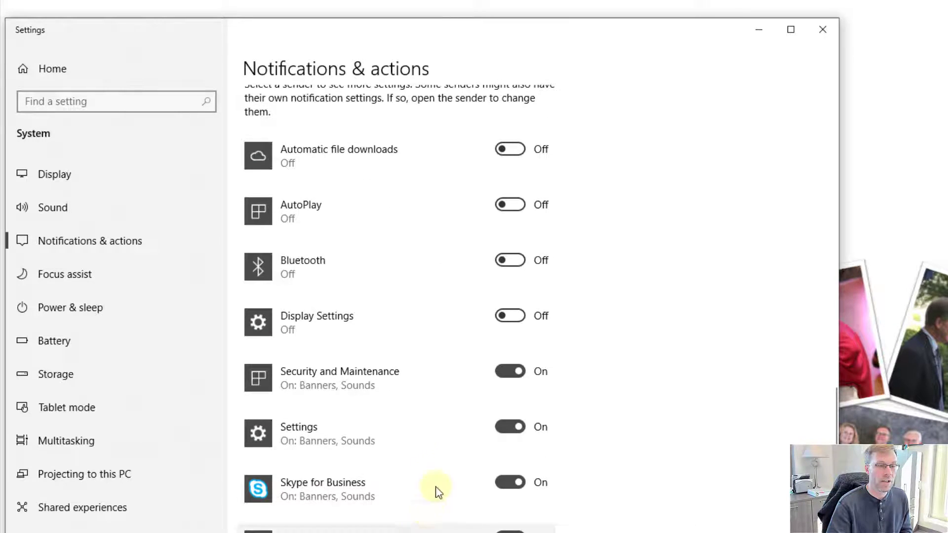
{"action": "left_click", "coordinate": [508, 427]}
{"action": "left_click", "coordinate": [503, 482]}
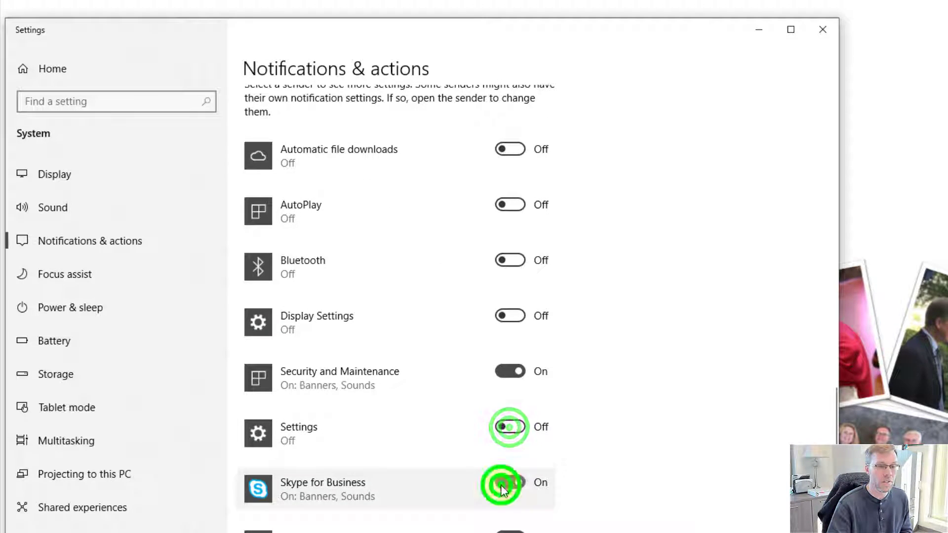
{"action": "left_click", "coordinate": [502, 527]}
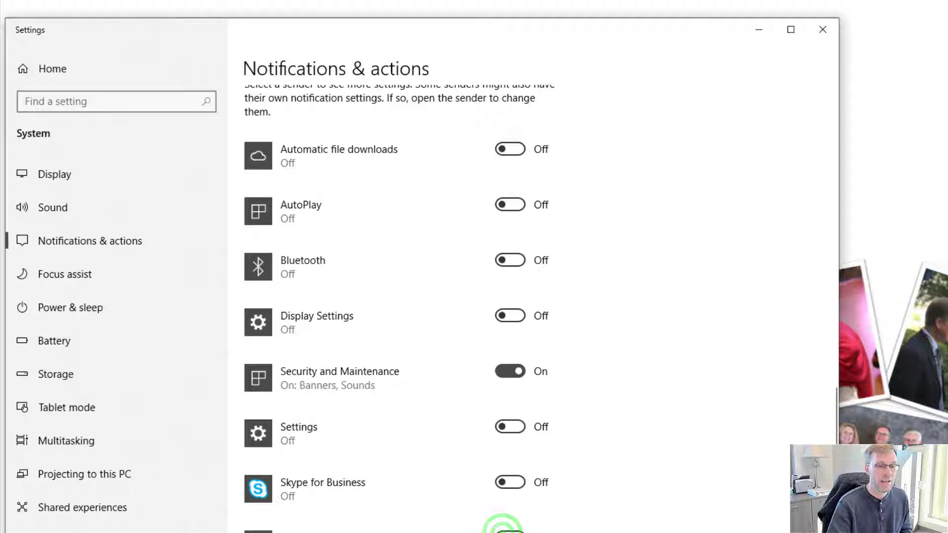
- Review the general notification options and the list of senders on the Notifications & actions page
{"action": "scroll", "coordinate": [501, 524], "scroll_direction": "up", "scroll_amount": 10}
{"action": "scroll", "coordinate": [417, 429], "scroll_direction": "down", "scroll_amount": 4}
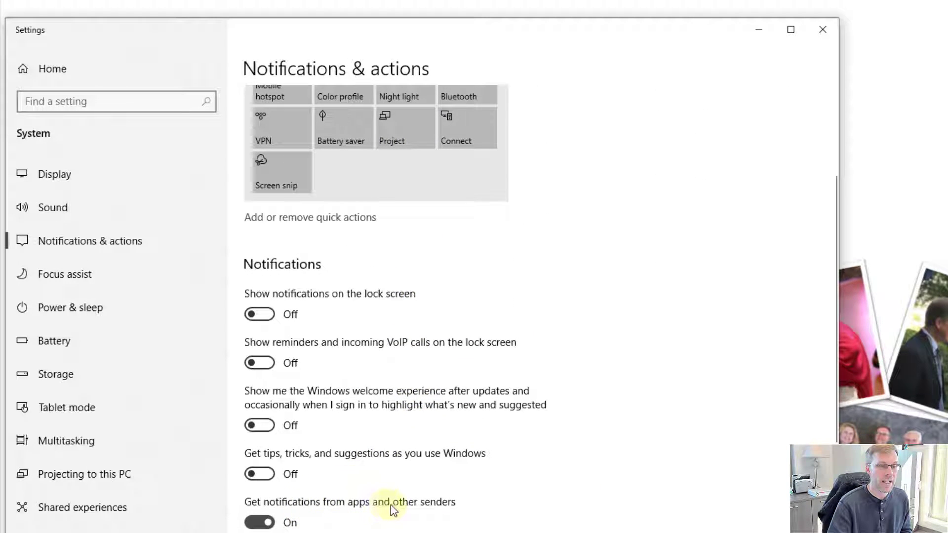
{"action": "scroll", "coordinate": [435, 517], "scroll_direction": "down", "scroll_amount": 2}
{"action": "scroll", "coordinate": [435, 516], "scroll_direction": "down", "scroll_amount": 6}
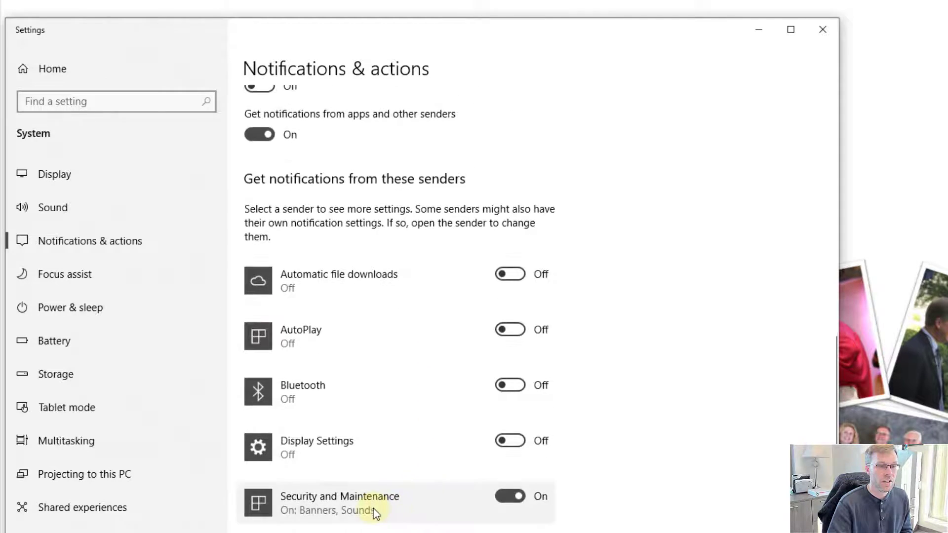
{"action": "scroll", "coordinate": [390, 511], "scroll_direction": "down", "scroll_amount": 3}
{"action": "scroll", "coordinate": [388, 509], "scroll_direction": "up", "scroll_amount": 12}
{"action": "scroll", "coordinate": [388, 507], "scroll_direction": "up", "scroll_amount": 2}
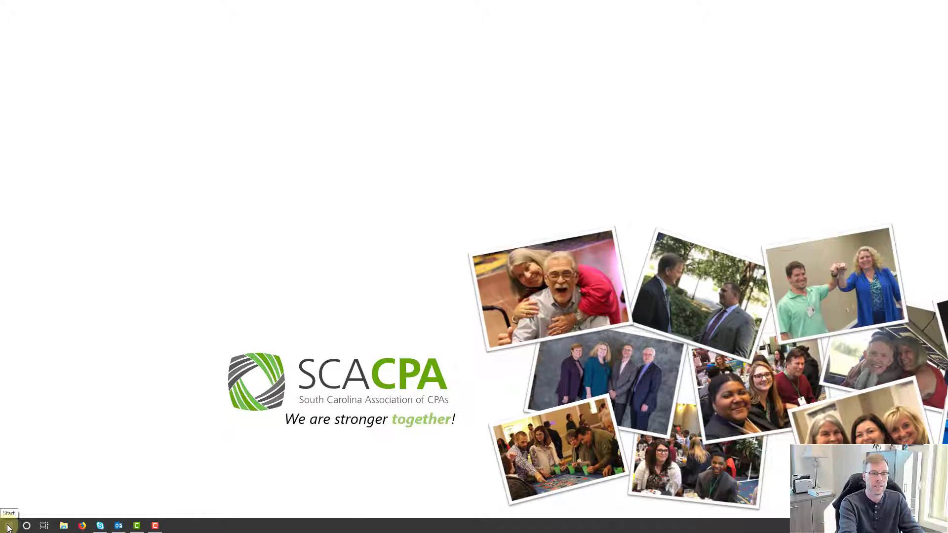
- Search Windows for "ranso" and open the Ransomware protection page in Windows Security
{"action": "left_click", "coordinate": [7, 527]}
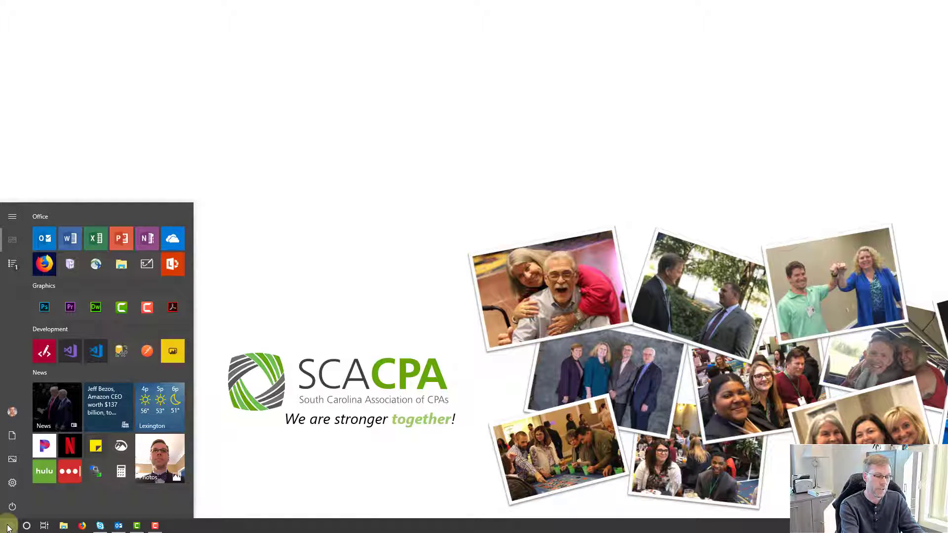
{"action": "type", "text": "r"}
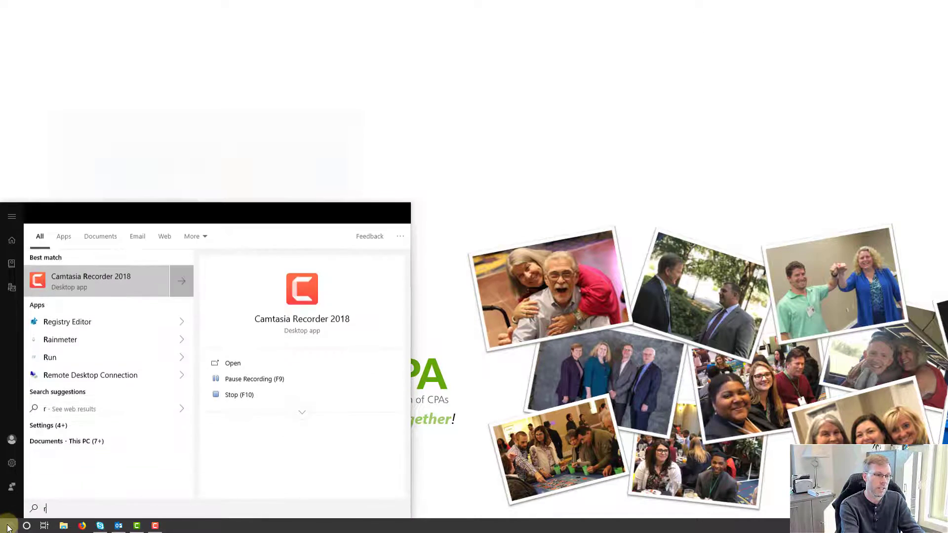
{"action": "type", "text": "anso"}
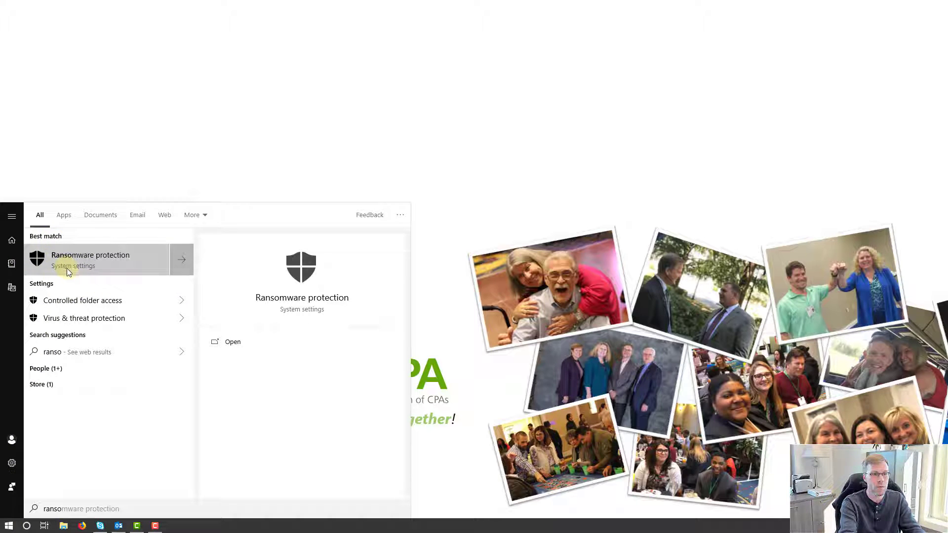
{"action": "left_click", "coordinate": [84, 265]}
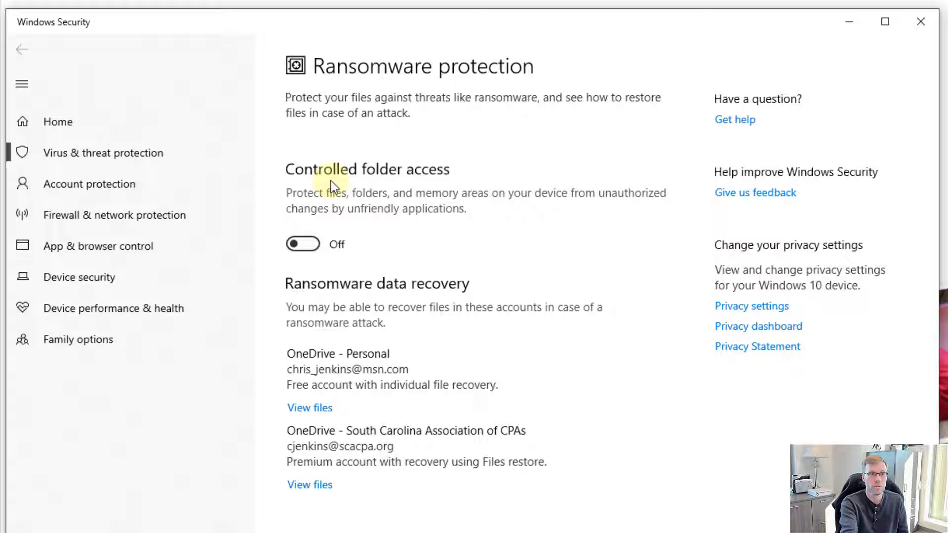
- Turn on Controlled folder access and open its list of protected folders
{"action": "left_click", "coordinate": [310, 247]}
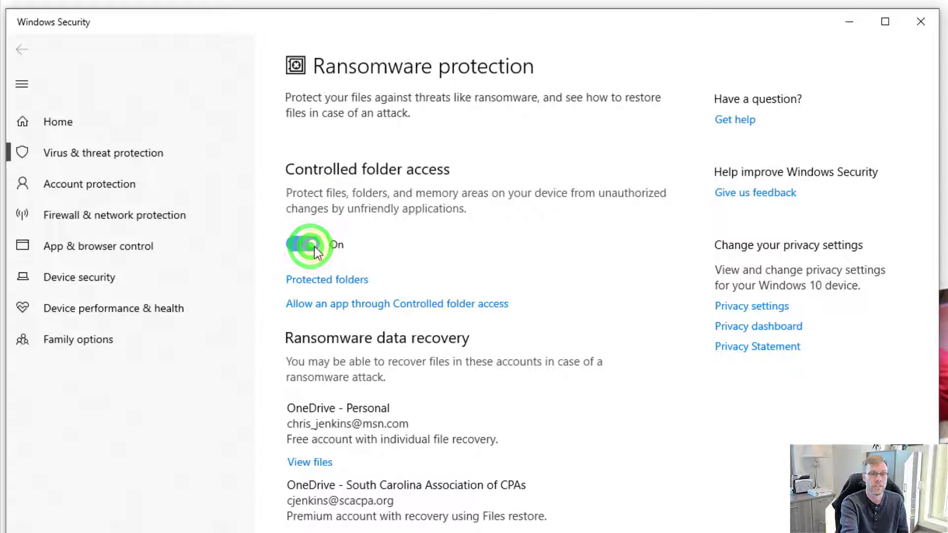
{"action": "left_click", "coordinate": [326, 281]}
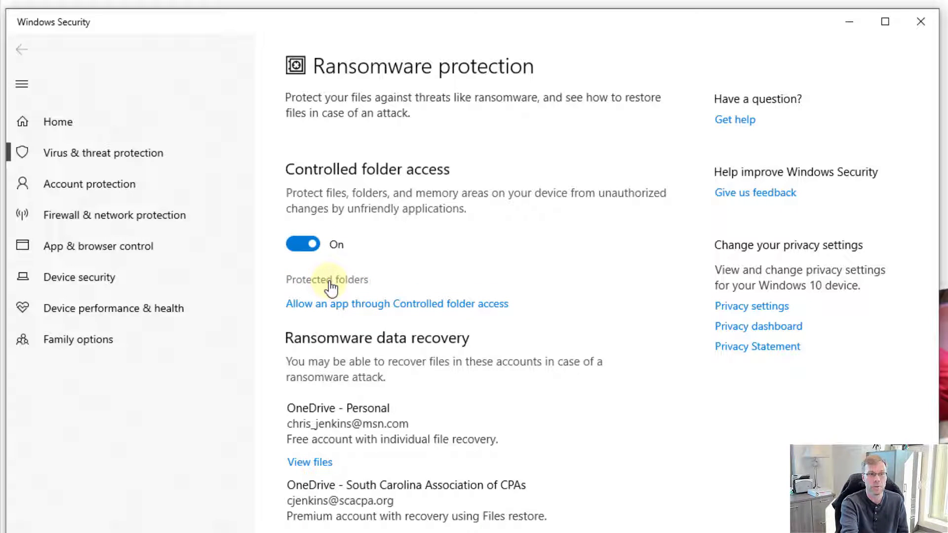
{"action": "left_click", "coordinate": [329, 282]}
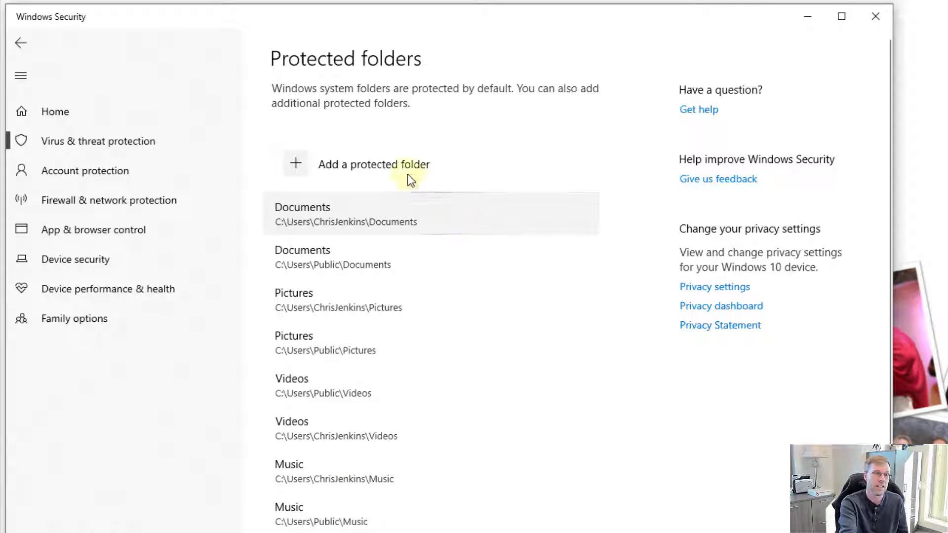
- Add the Dropbox folder and the OneDrive - Personal folder to the protected folders
{"action": "left_click", "coordinate": [396, 159]}
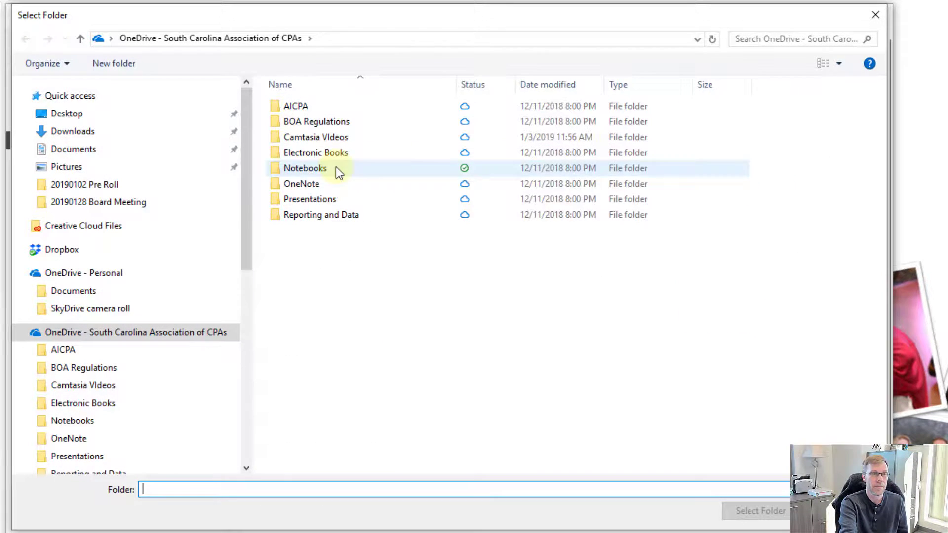
{"action": "left_click", "coordinate": [69, 250]}
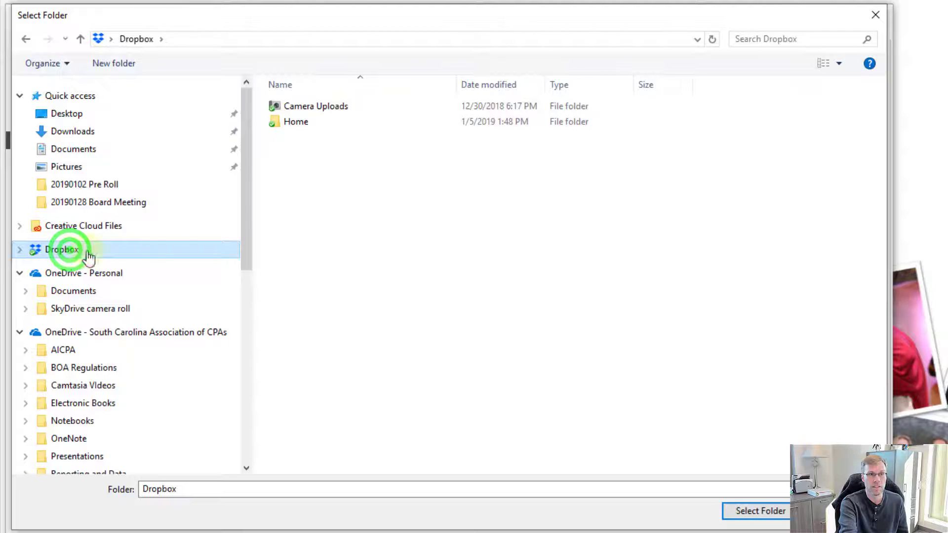
{"action": "left_click", "coordinate": [754, 518]}
{"action": "left_click", "coordinate": [352, 158]}
{"action": "left_click", "coordinate": [77, 272]}
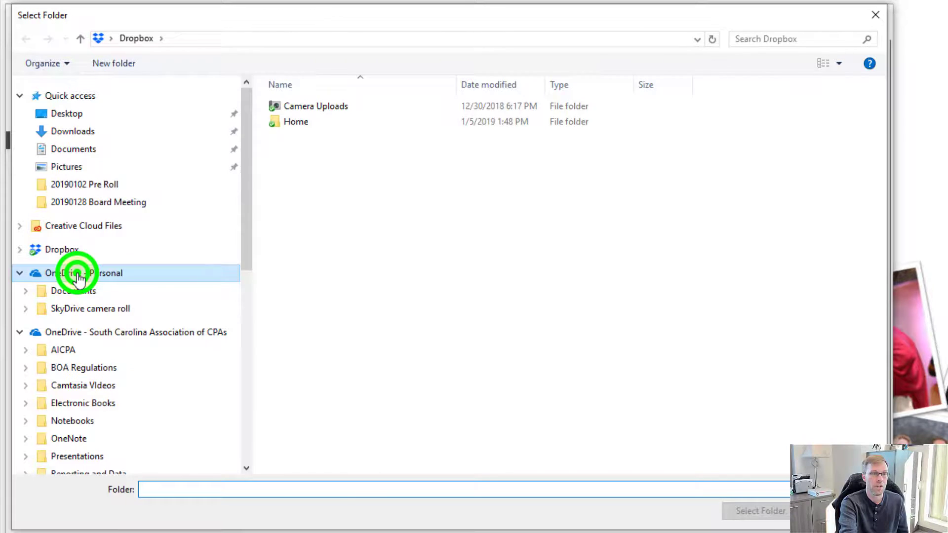
{"action": "left_click", "coordinate": [758, 511]}
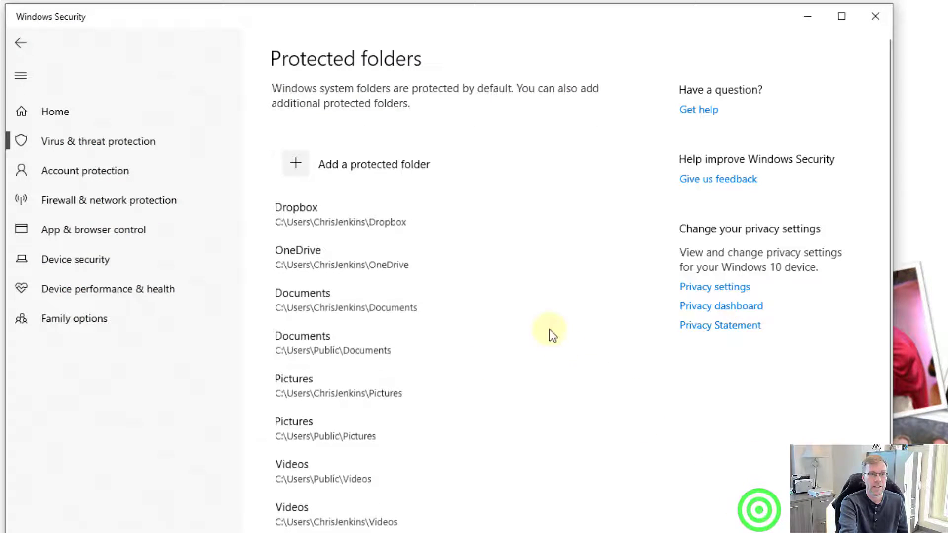
- Add the OneDrive - South Carolina Association of CPAs folder to the protected folders and return to the Ransomware protection page
{"action": "left_click", "coordinate": [386, 162]}
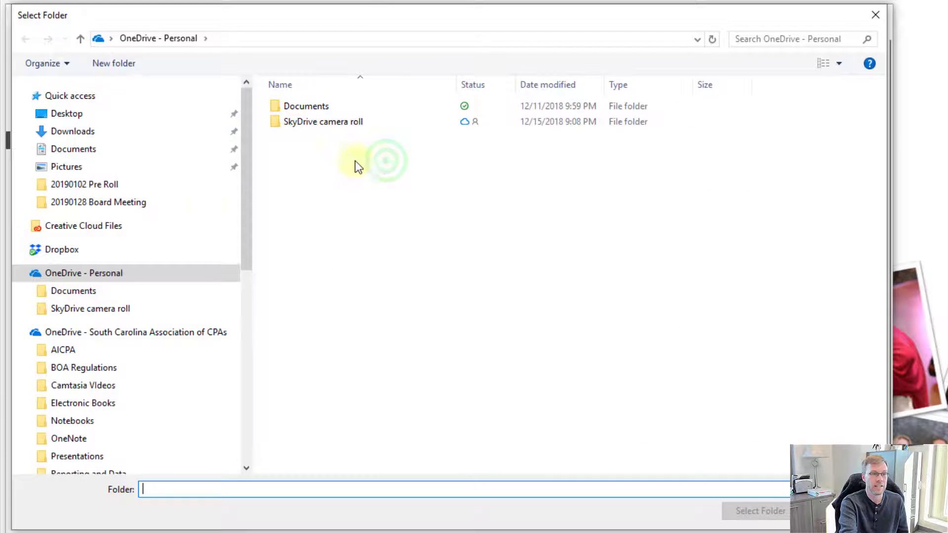
{"action": "left_click", "coordinate": [99, 334]}
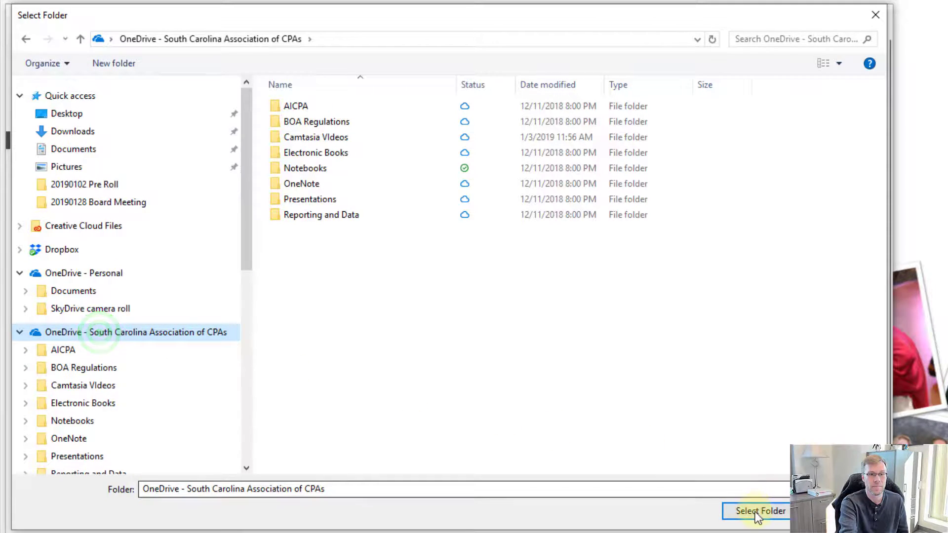
{"action": "left_click", "coordinate": [757, 512]}
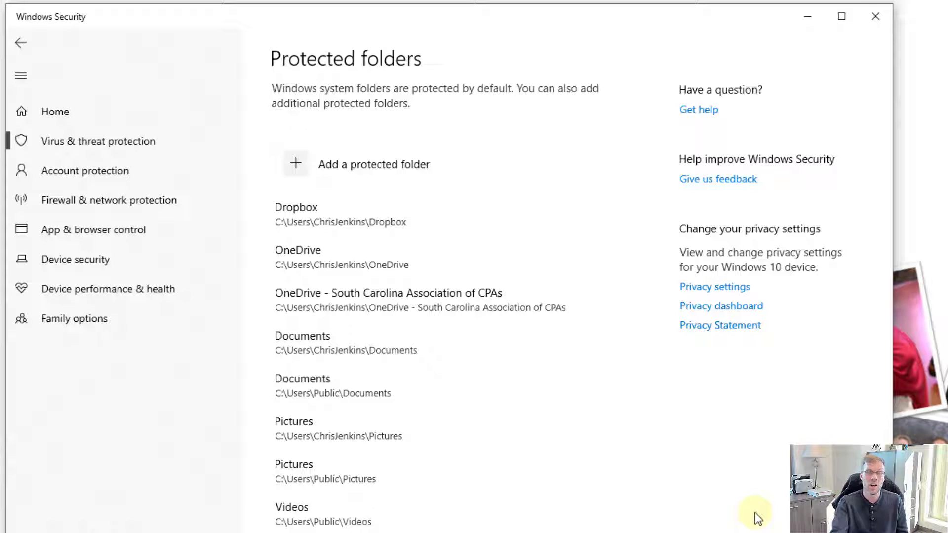
{"action": "left_click", "coordinate": [20, 43]}
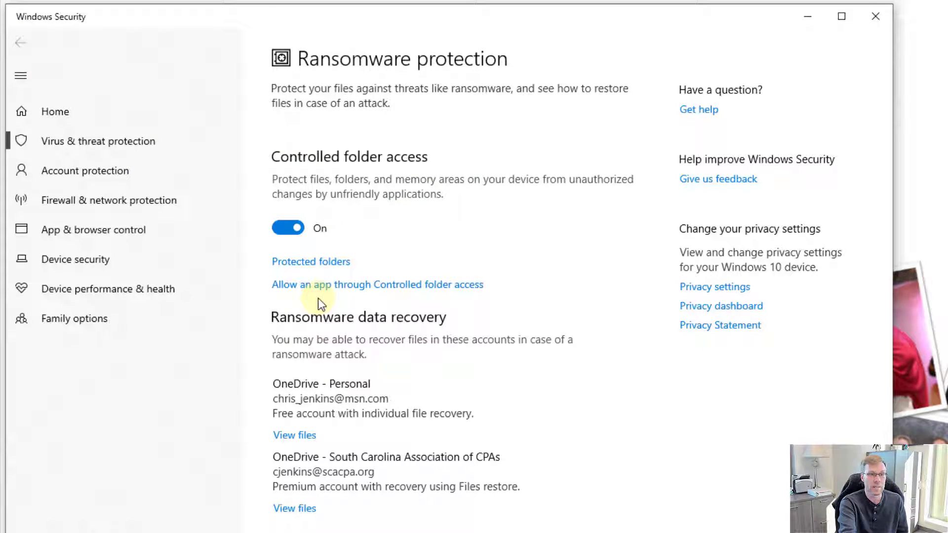
- Open the list of apps allowed through Controlled folder access, and launch Adobe Photoshop CC 2019 with the recent image desktop6.png
{"action": "left_click", "coordinate": [416, 287]}
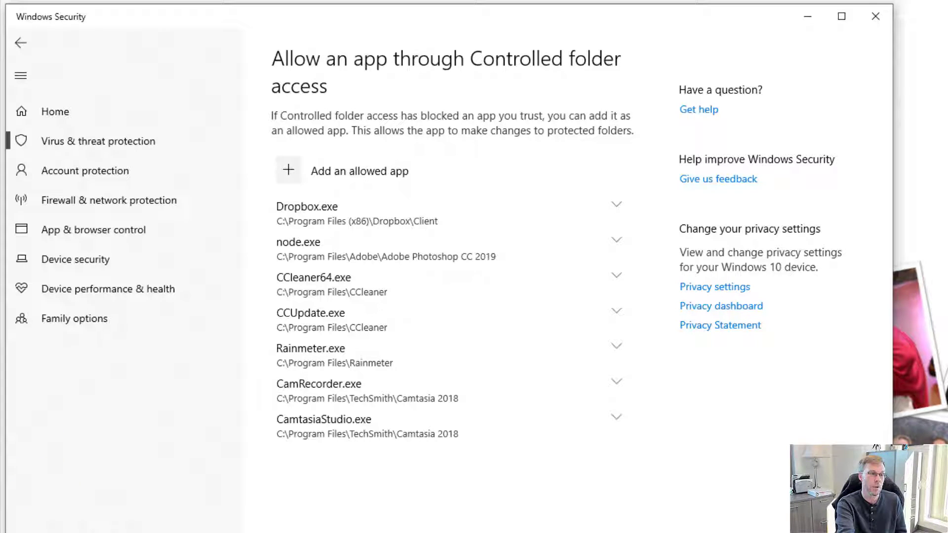
{"action": "key", "text": "super"}
{"action": "type", "text": "photo"}
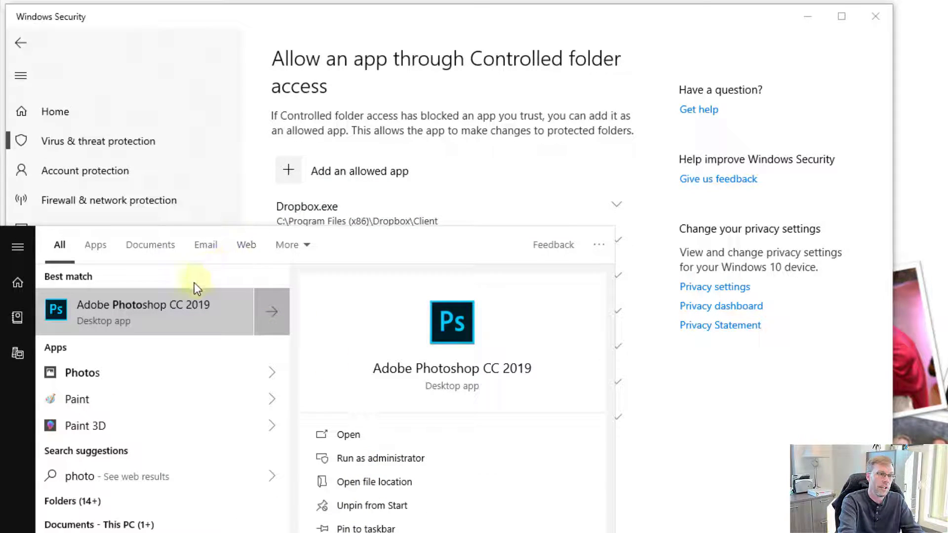
{"action": "left_click", "coordinate": [172, 306]}
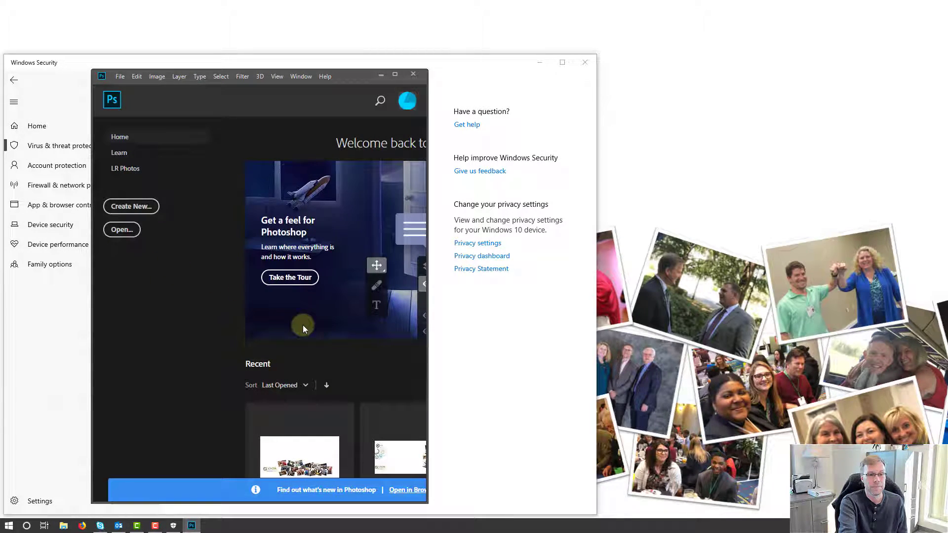
{"action": "left_click", "coordinate": [298, 454]}
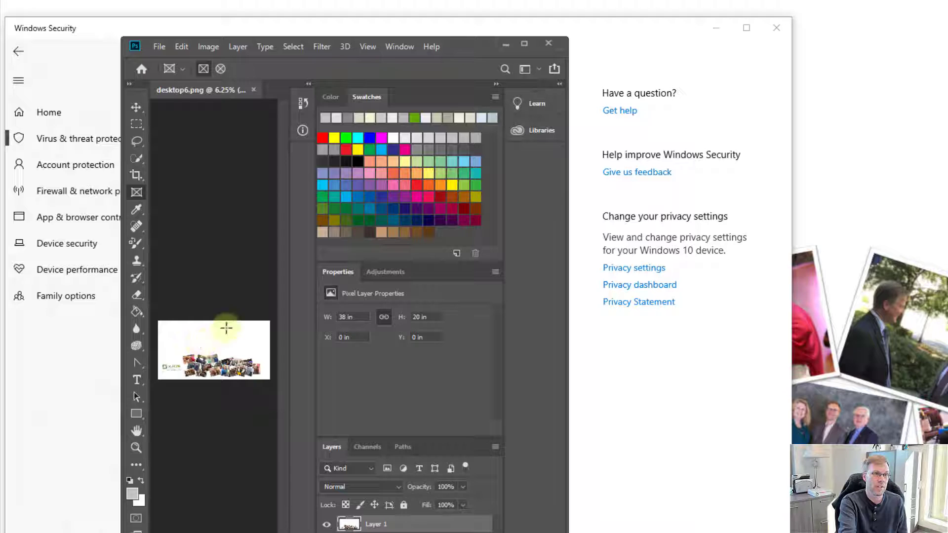
- Try a quick PNG export of the image to the protected Dropbox folder under the name desktop6
{"action": "left_click", "coordinate": [157, 47]}
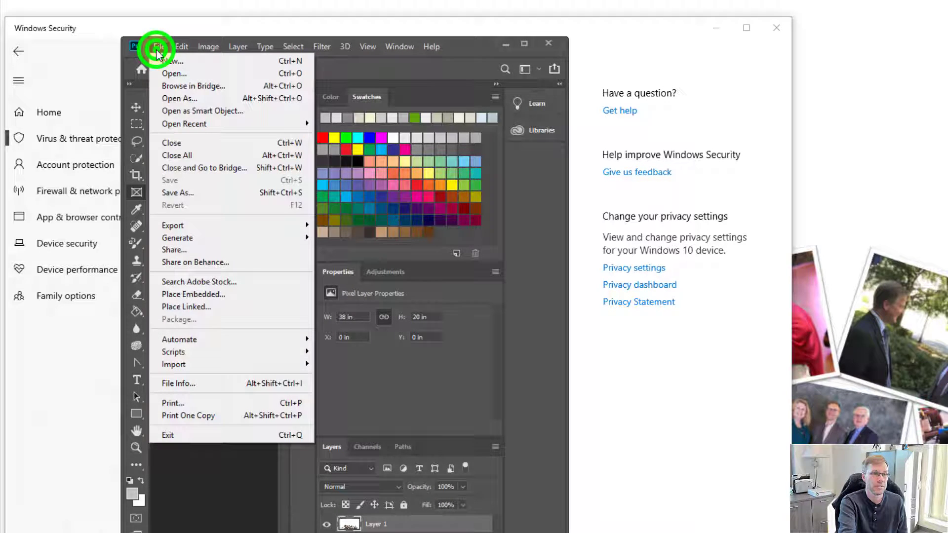
{"action": "left_click", "coordinate": [177, 226]}
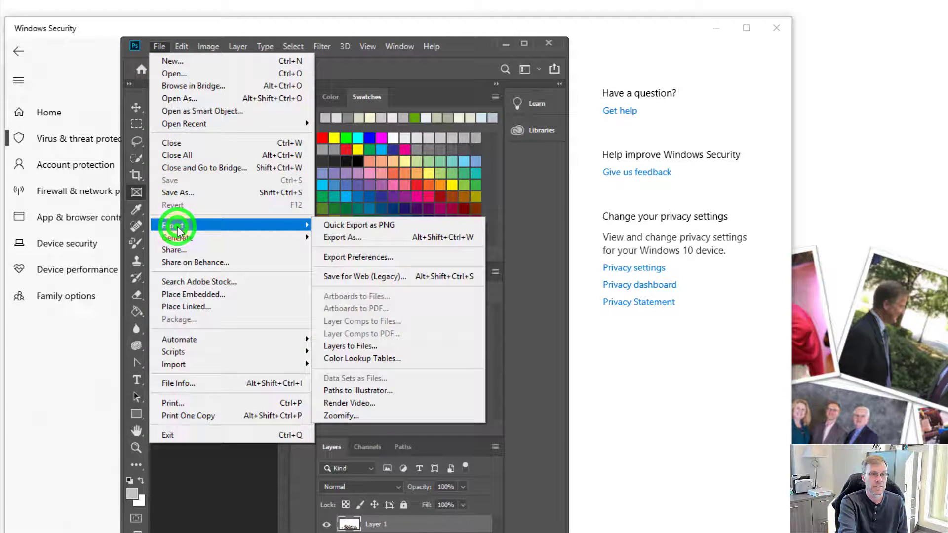
{"action": "left_click", "coordinate": [374, 231]}
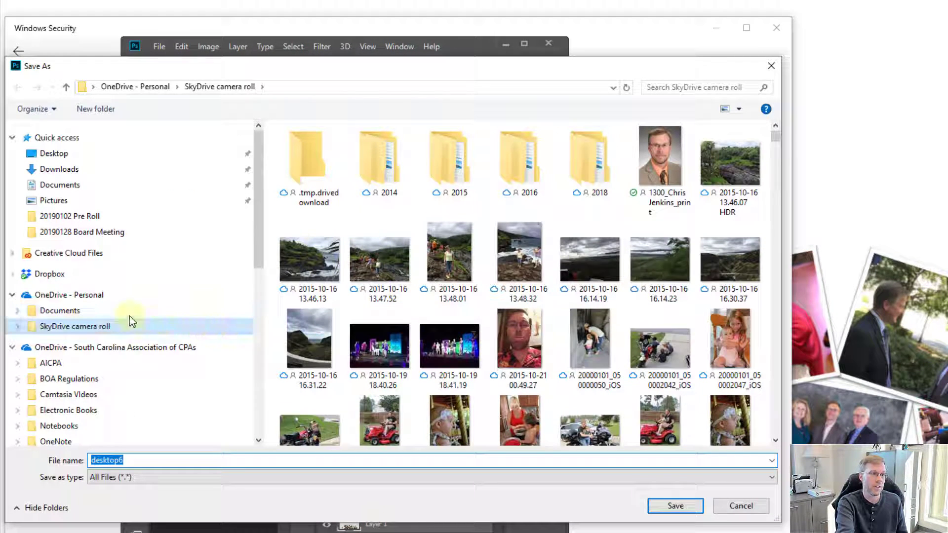
{"action": "left_click", "coordinate": [58, 273]}
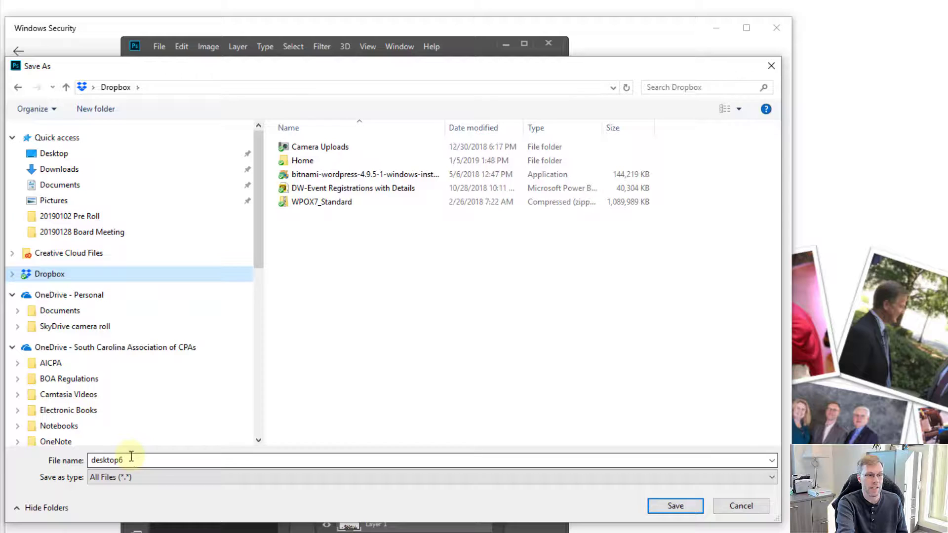
{"action": "double_click", "coordinate": [132, 462]}
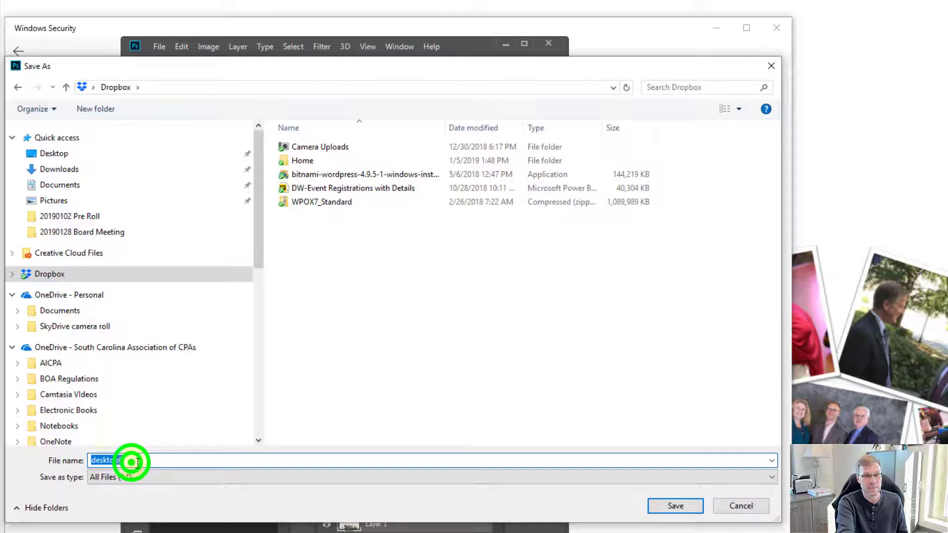
{"action": "left_click", "coordinate": [675, 507]}
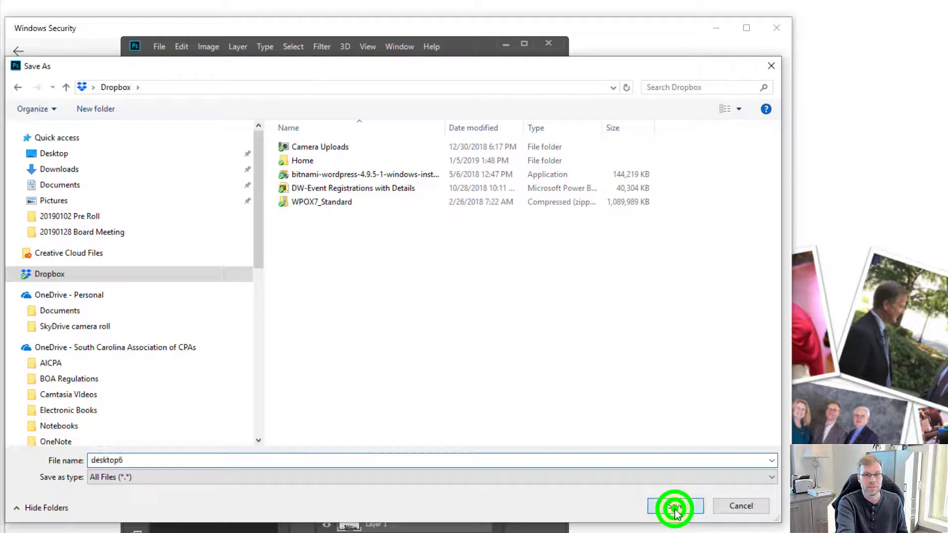
{"action": "left_click_drag", "start_coordinate": [942, 187], "coordinate": [263, 217]}
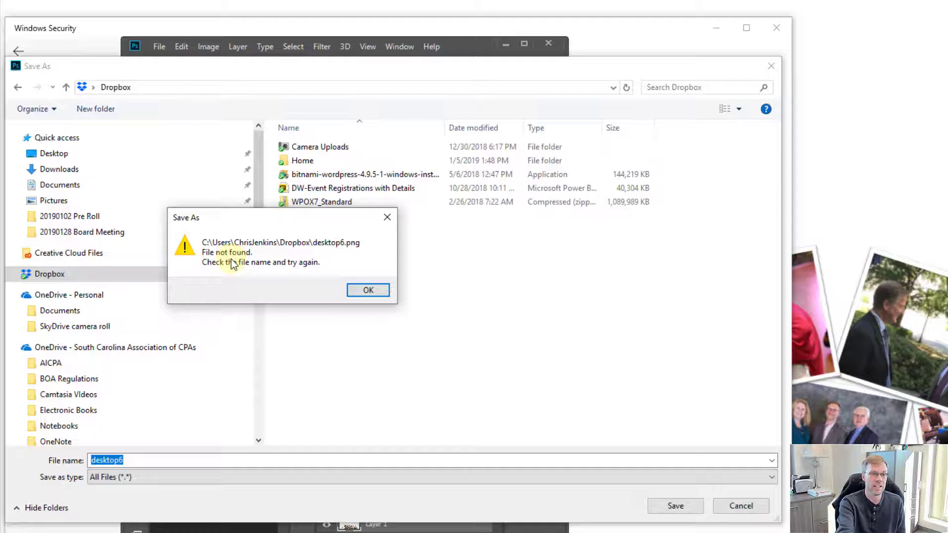
{"action": "left_click", "coordinate": [370, 289]}
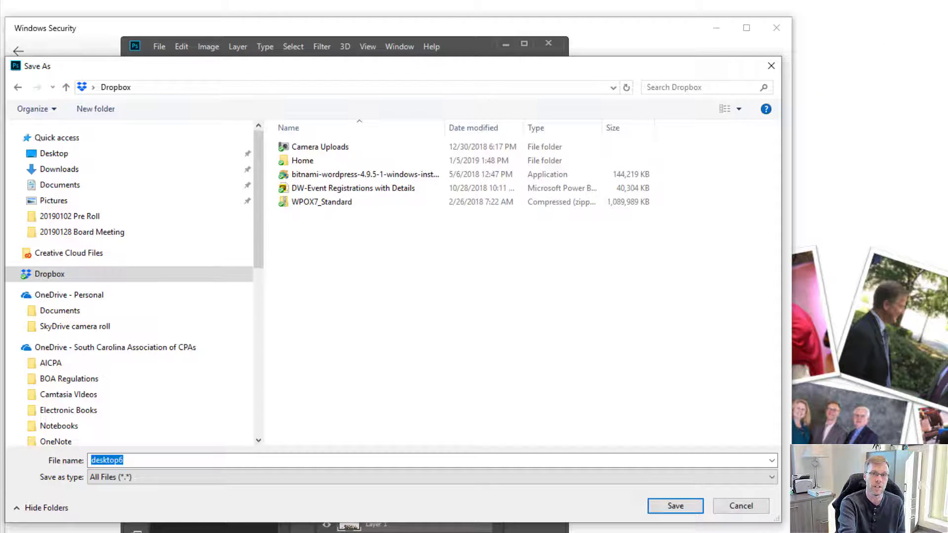
- Open the Unauthorized changes blocked notification and go to the list of apps allowed through Controlled folder access
{"action": "left_click", "coordinate": [206, 142]}
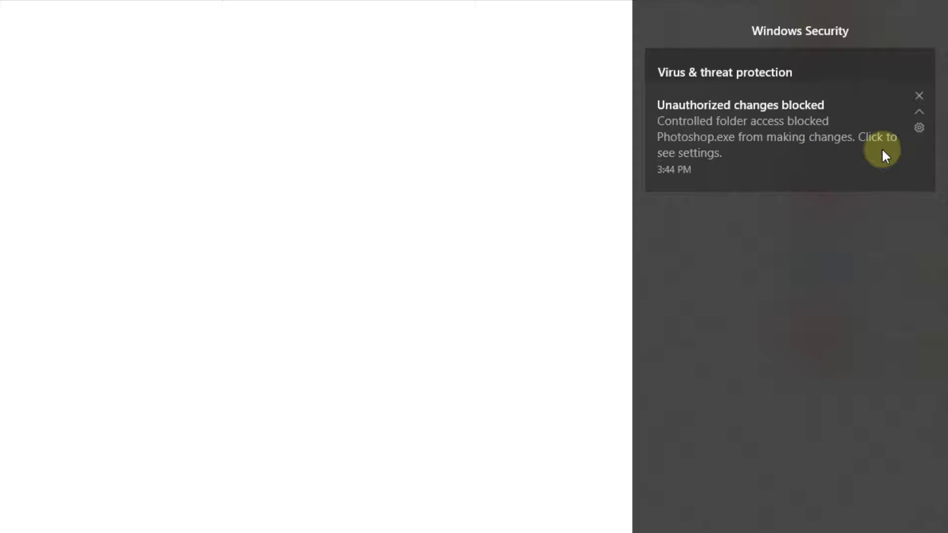
{"action": "left_click", "coordinate": [736, 130]}
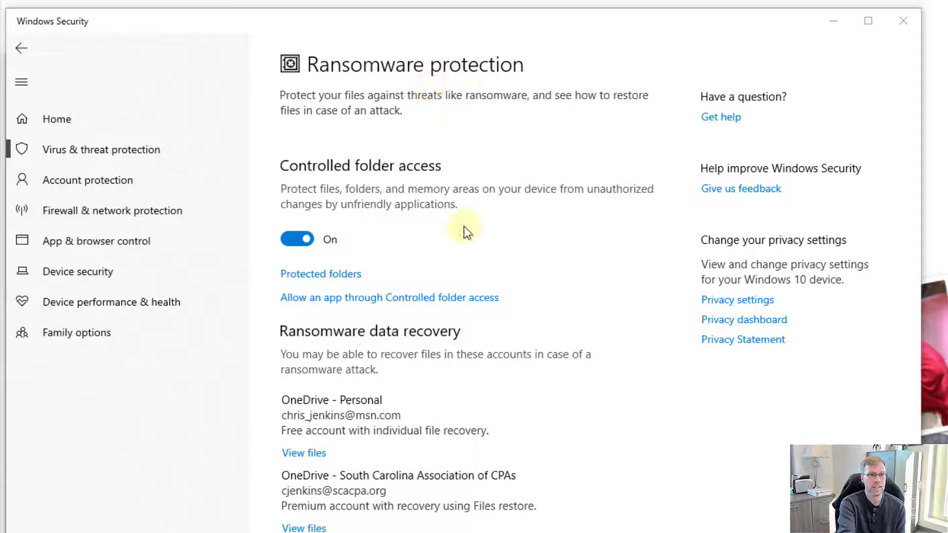
{"action": "left_click", "coordinate": [355, 297]}
{"action": "left_click", "coordinate": [21, 49]}
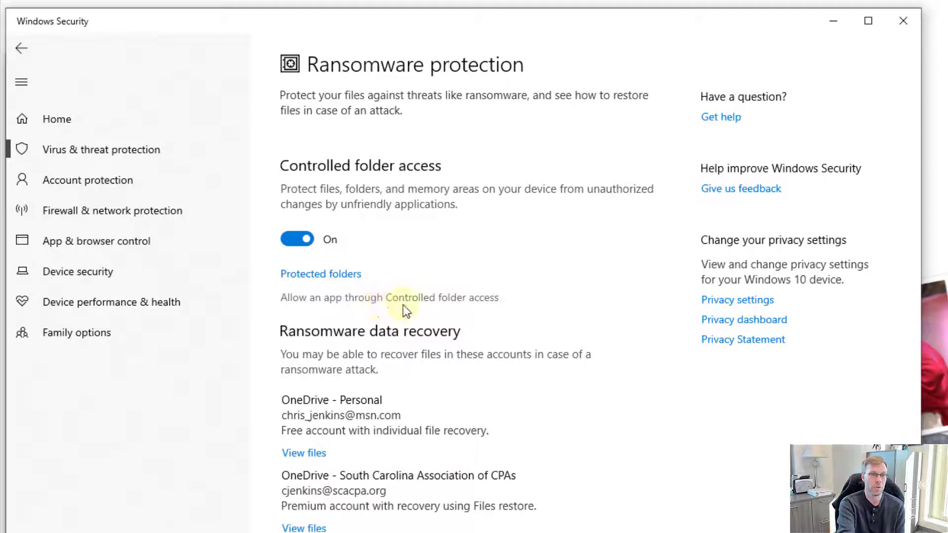
{"action": "left_click", "coordinate": [442, 299]}
{"action": "left_click", "coordinate": [442, 301]}
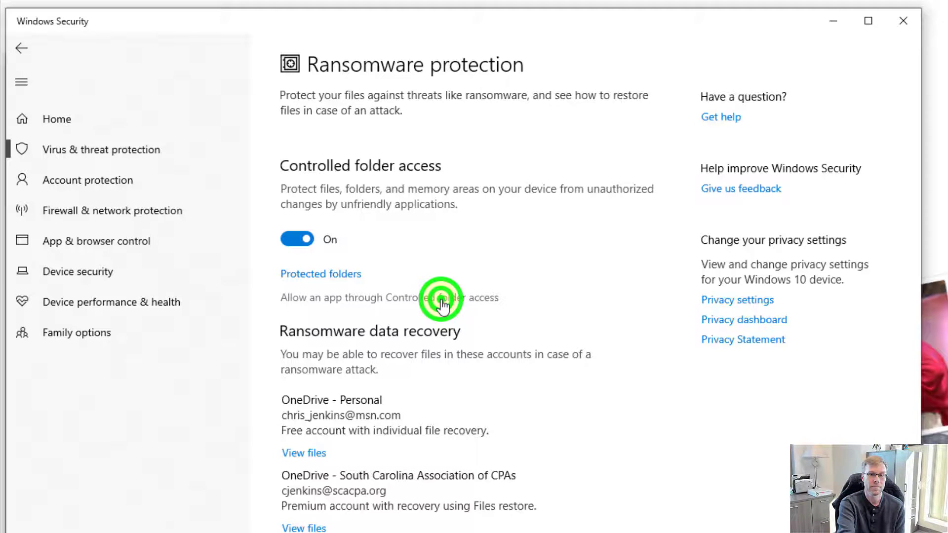
{"action": "scroll", "coordinate": [591, 357], "scroll_direction": "down", "scroll_amount": 1}
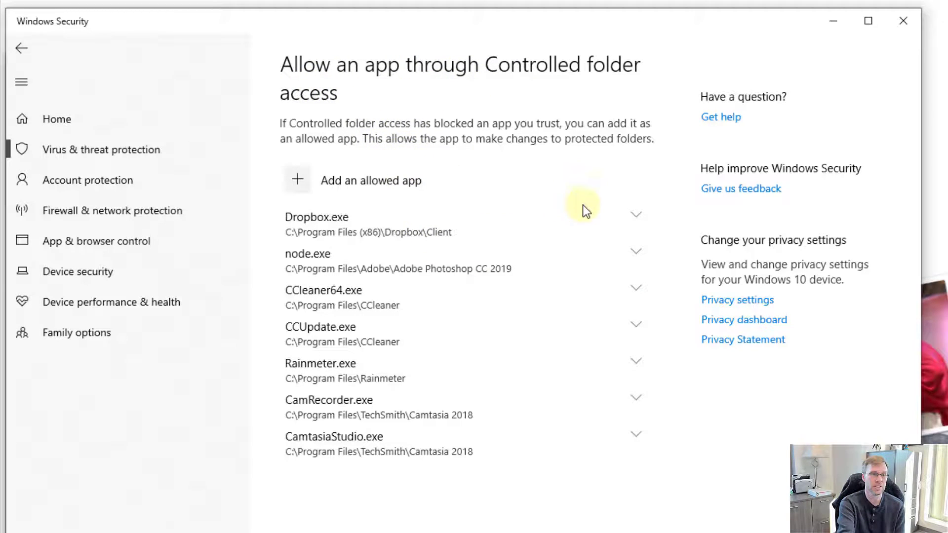
- Add Photoshop.exe from the recently blocked apps to the allowed apps and close Windows Security
{"action": "left_click", "coordinate": [355, 191]}
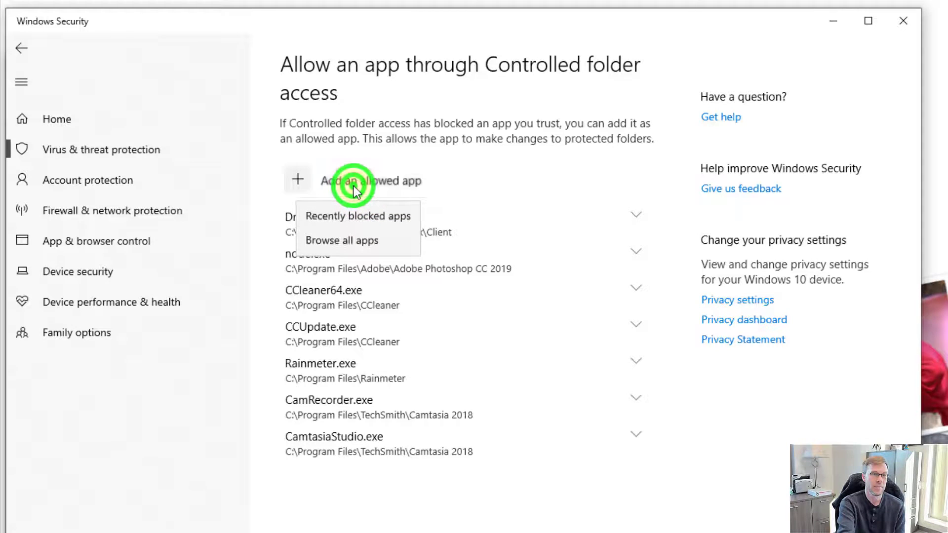
{"action": "left_click", "coordinate": [353, 217]}
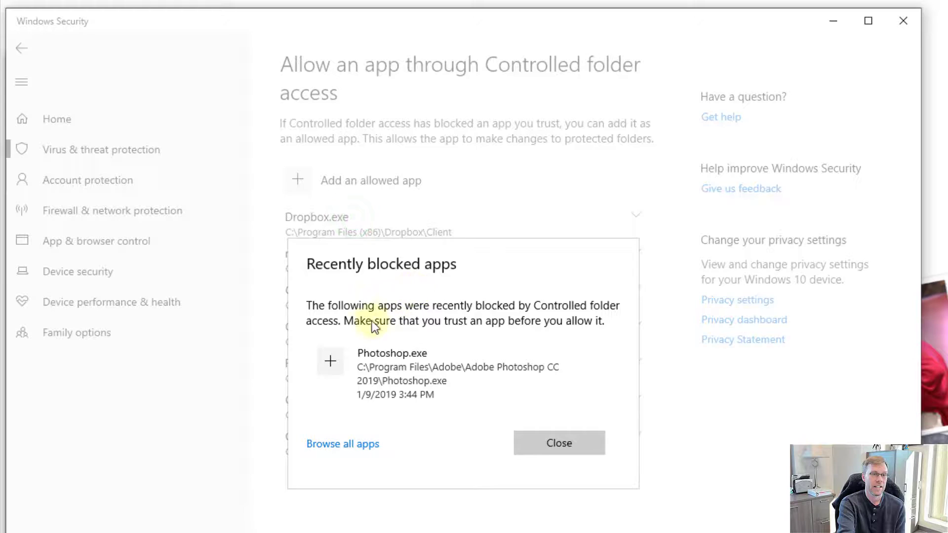
{"action": "left_click", "coordinate": [333, 363]}
{"action": "left_click", "coordinate": [560, 417]}
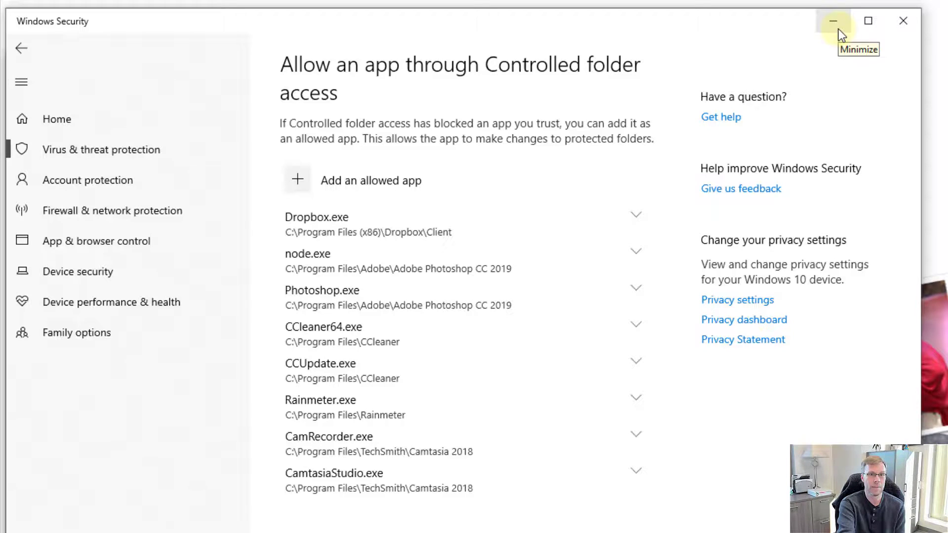
{"action": "left_click", "coordinate": [898, 26]}
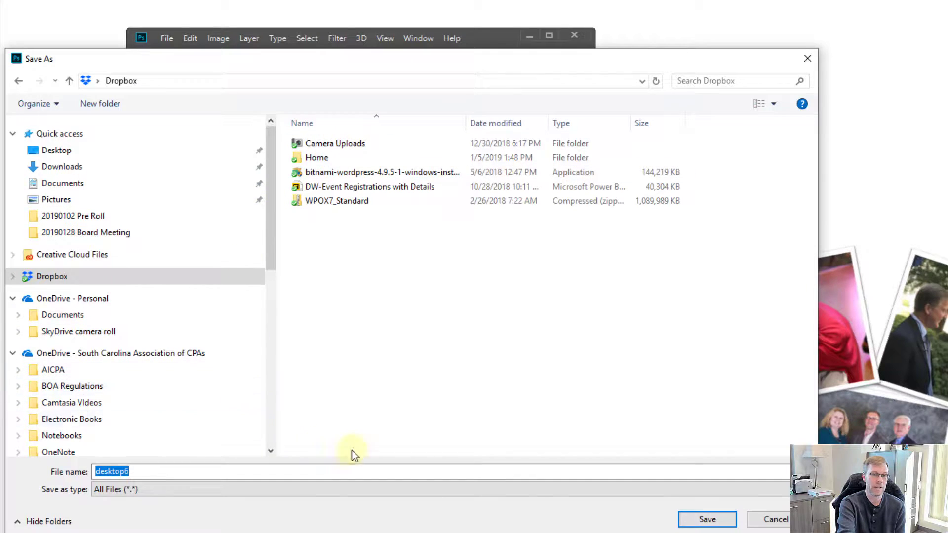
- Retry saving desktop6 to the Dropbox folder, cancel the export and close Photoshop
{"action": "left_click", "coordinate": [706, 519]}
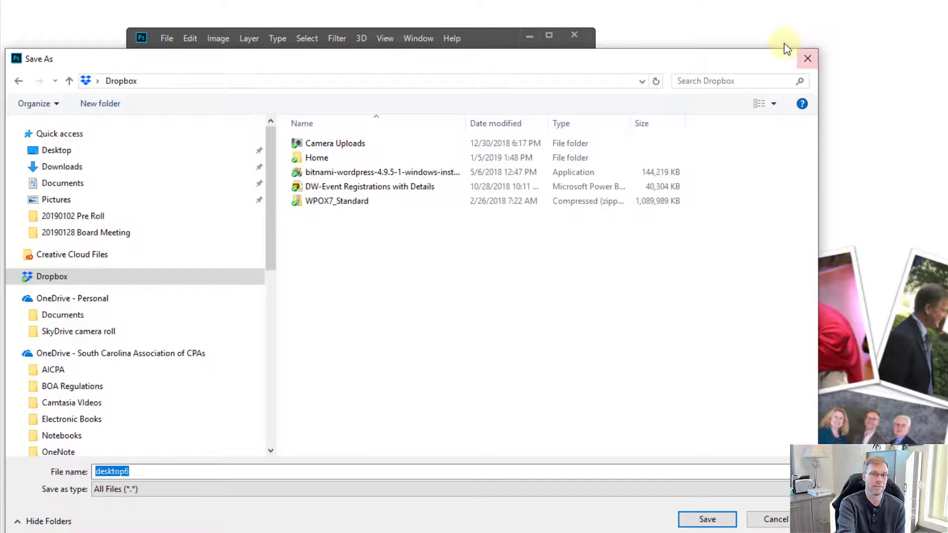
{"action": "left_click", "coordinate": [803, 59]}
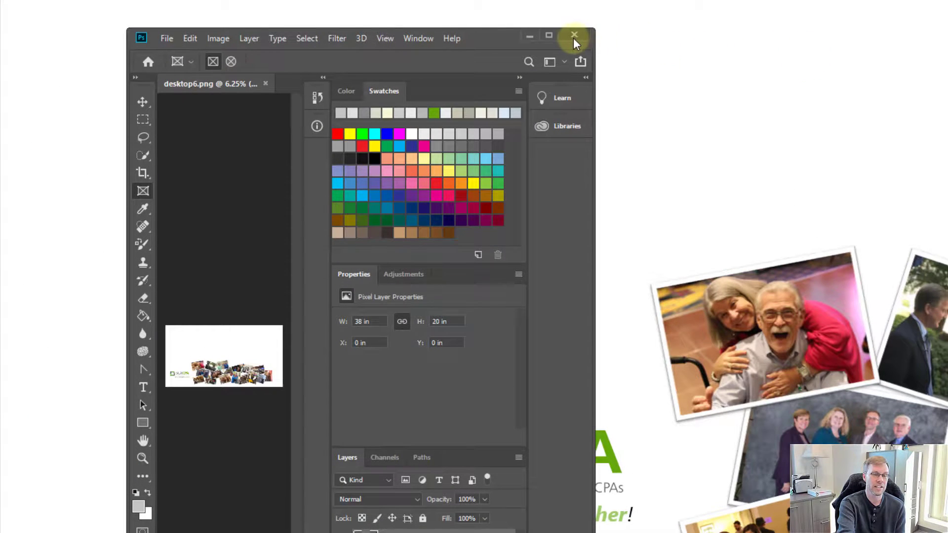
{"action": "left_click", "coordinate": [574, 36]}
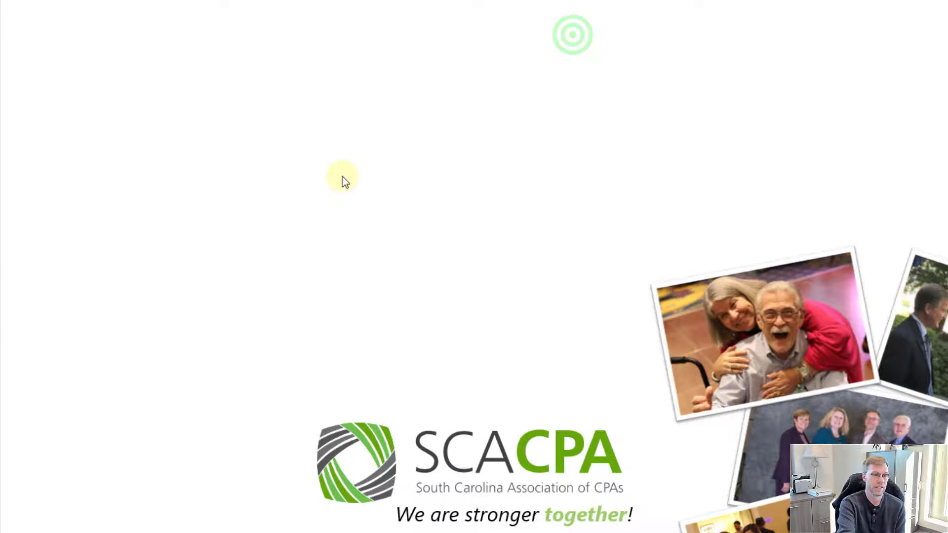
- Search Windows for "ph" to relaunch Adobe Photoshop CC 2019 and reopen the recent desktop6.png image
{"action": "left_click", "coordinate": [10, 525]}
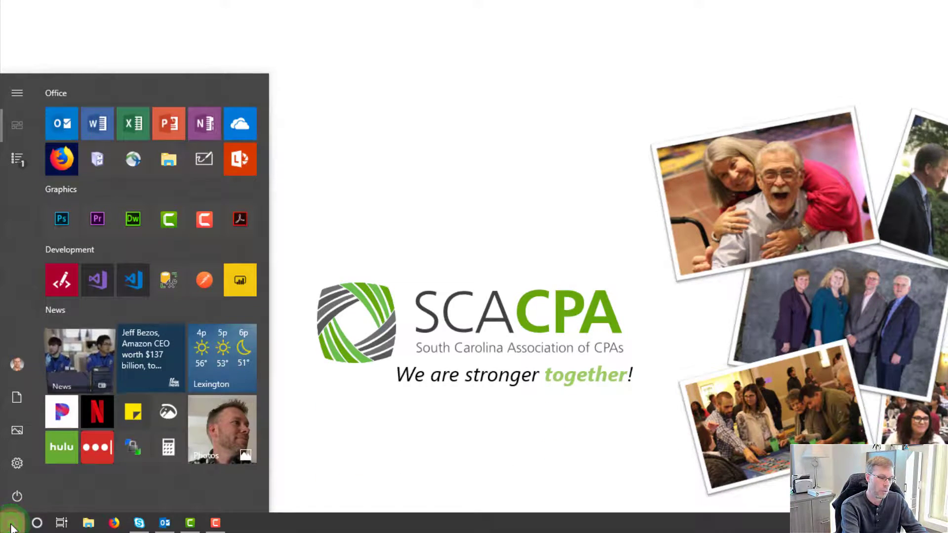
{"action": "type", "text": "ph"}
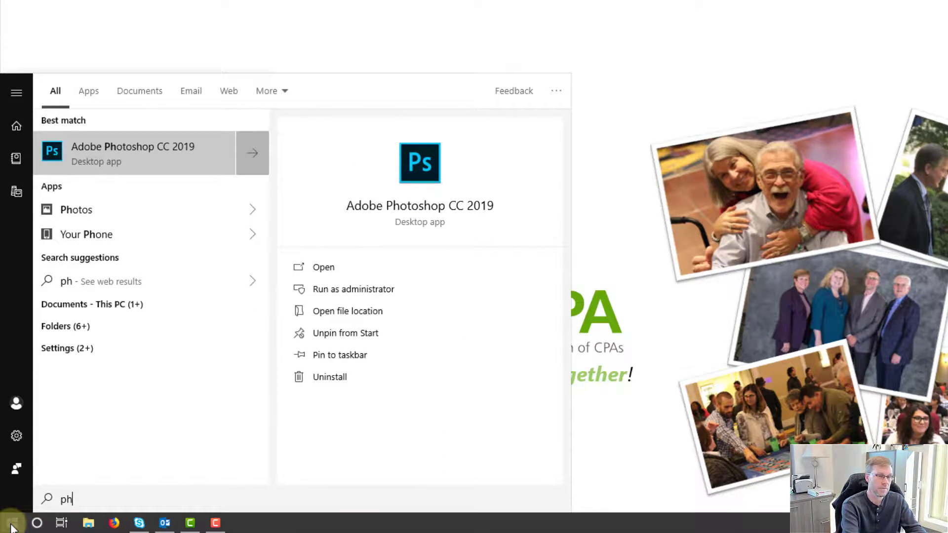
{"action": "key", "text": "Return"}
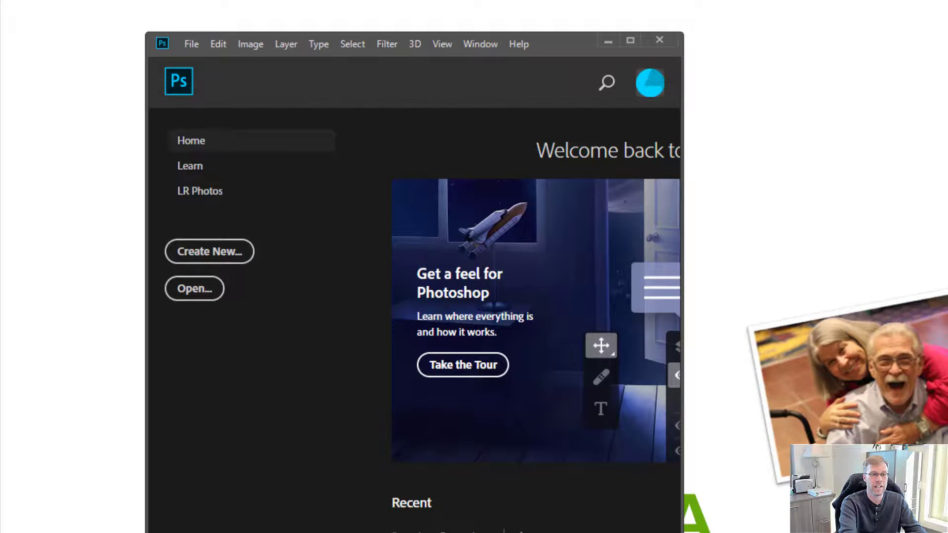
{"action": "left_click", "coordinate": [473, 531]}
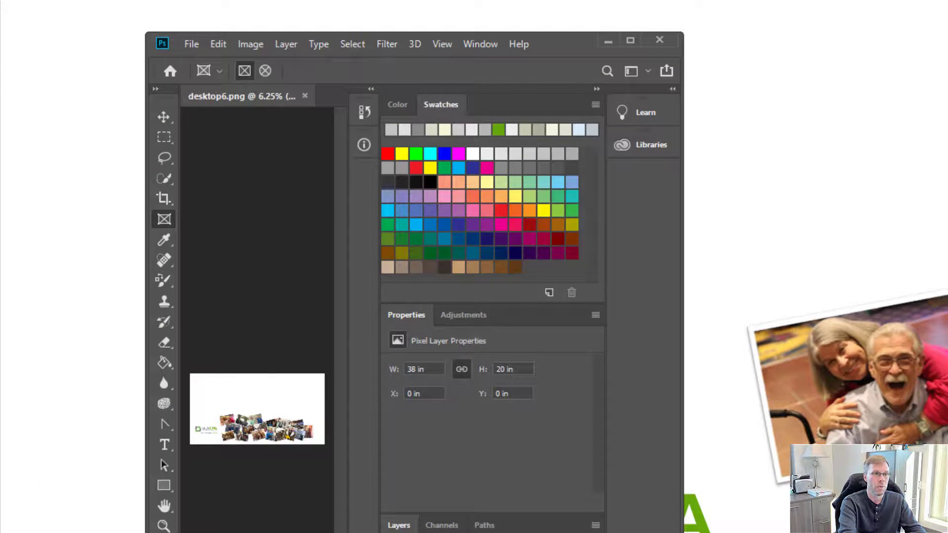
- Quick-export the image as a PNG named desktop6 to the Dropbox folder and open that folder in File Explorer
{"action": "left_click", "coordinate": [187, 44]}
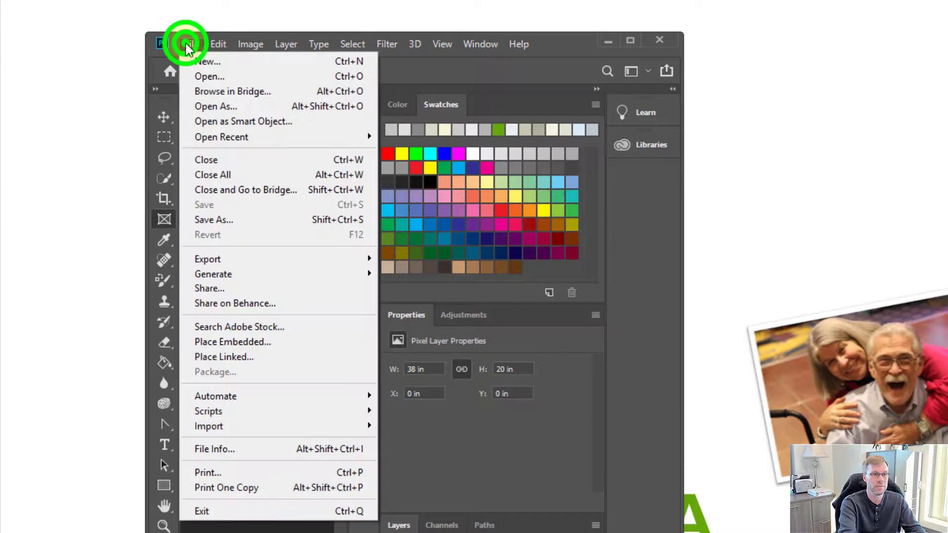
{"action": "left_click", "coordinate": [203, 258]}
{"action": "left_click", "coordinate": [466, 262]}
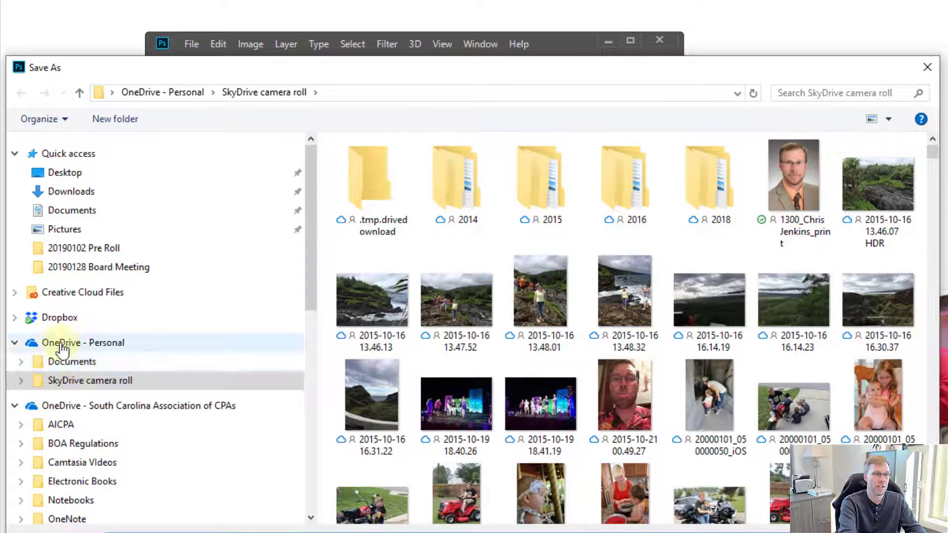
{"action": "left_click", "coordinate": [47, 317]}
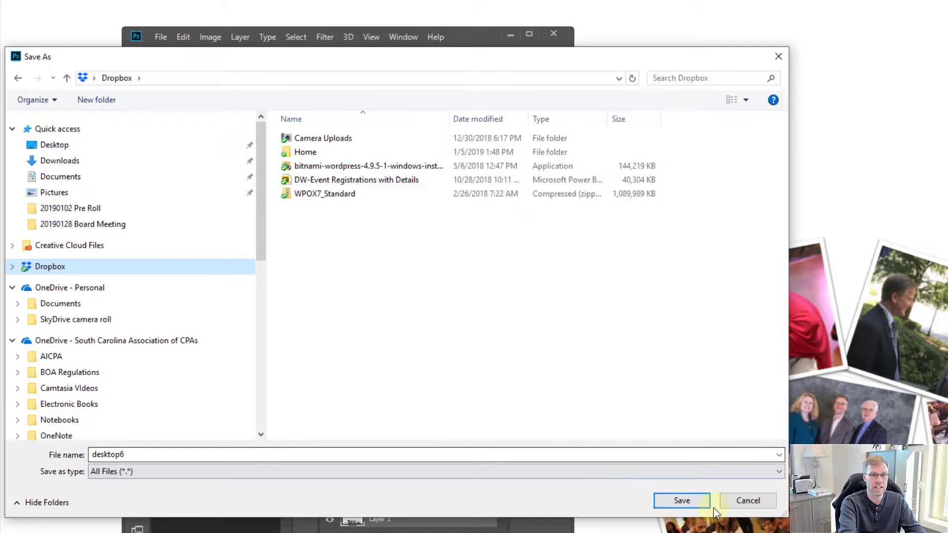
{"action": "left_click", "coordinate": [687, 503]}
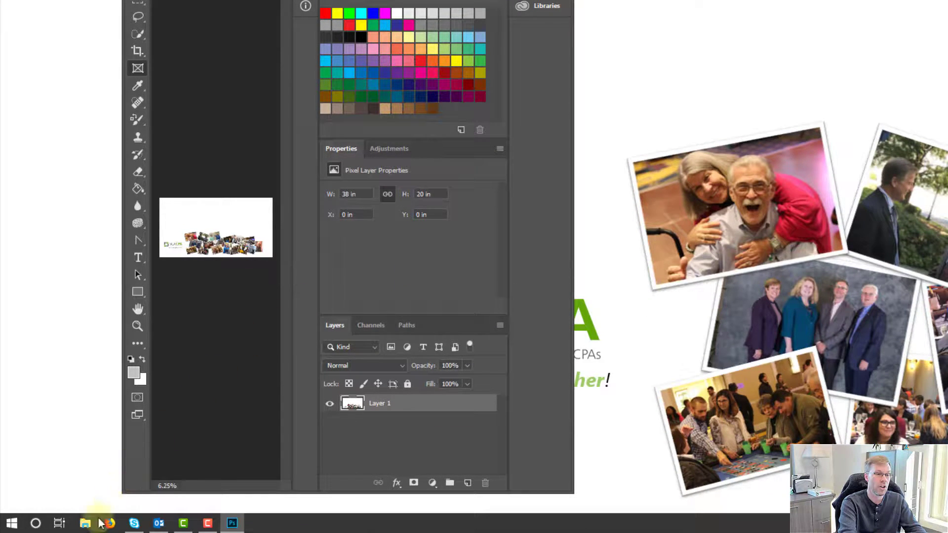
{"action": "left_click", "coordinate": [89, 524]}
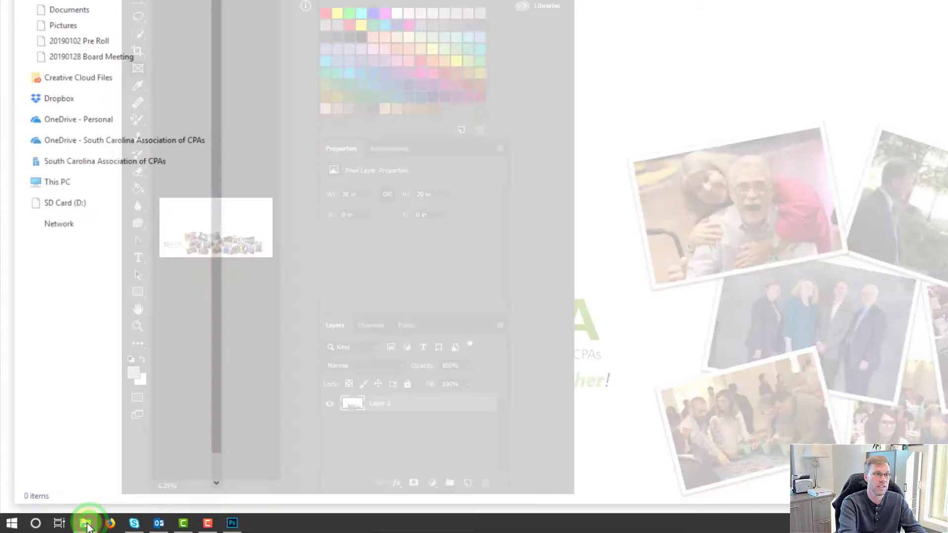
{"action": "left_click", "coordinate": [53, 99]}
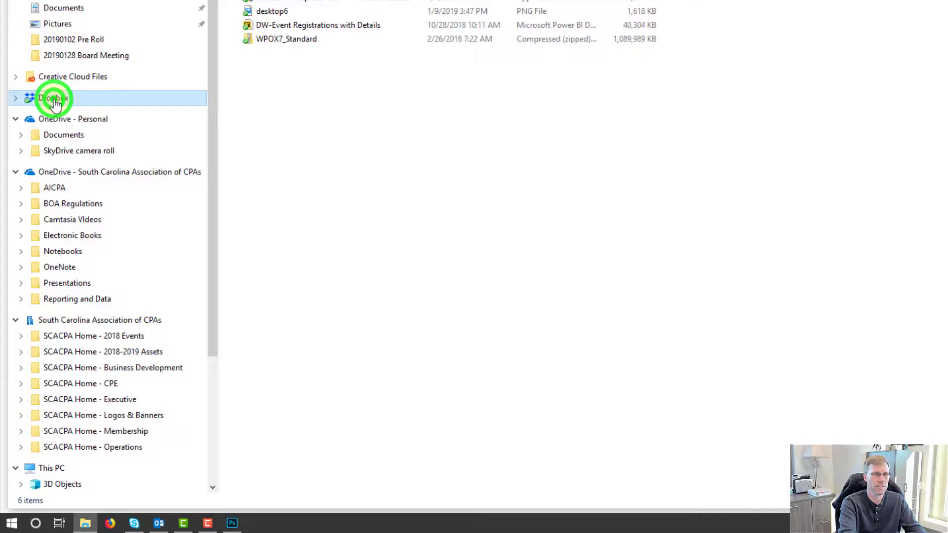